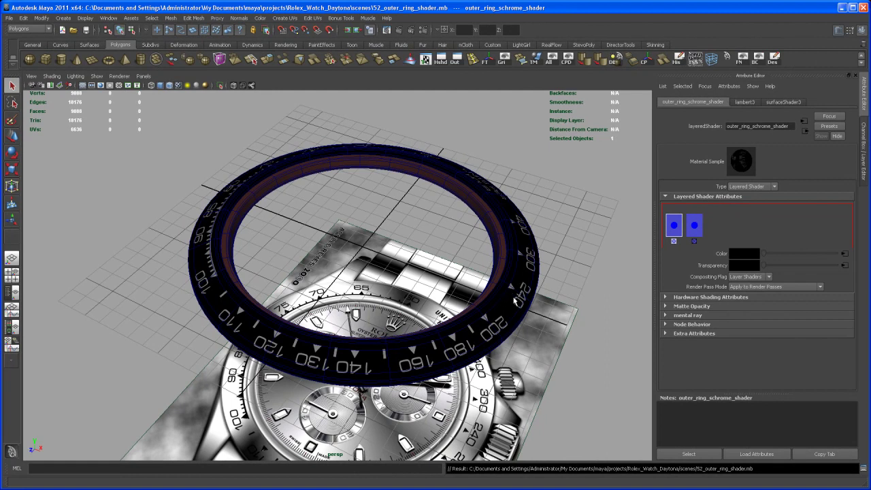
Step: Set the render image size preset to 1k Square in the render settings
alt+drag(504, 284, 477, 289)
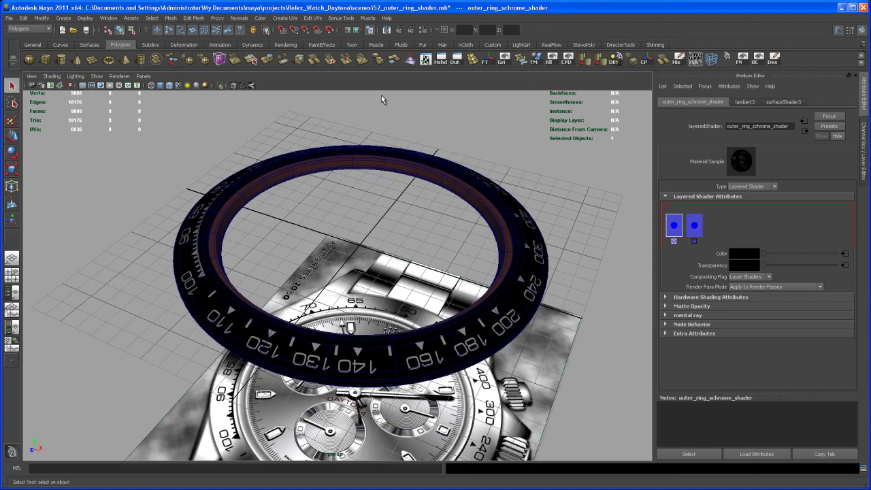
click(387, 30)
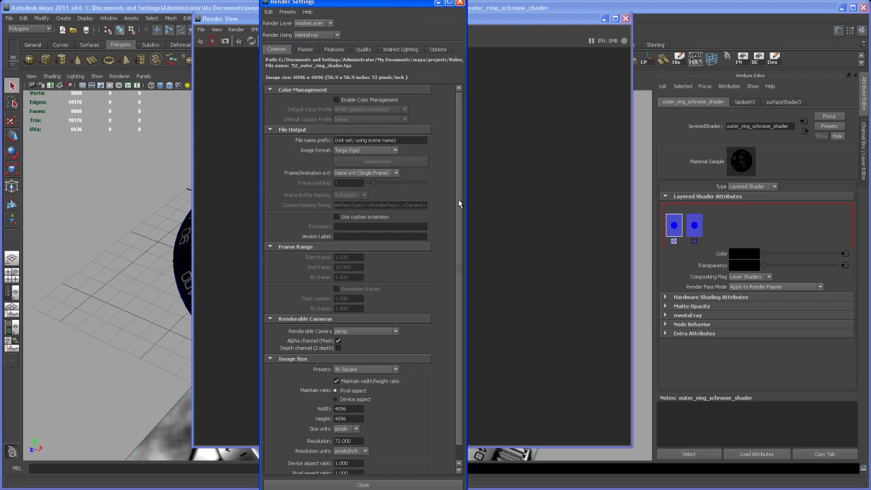
scroll(460, 206, down, 1)
click(394, 355)
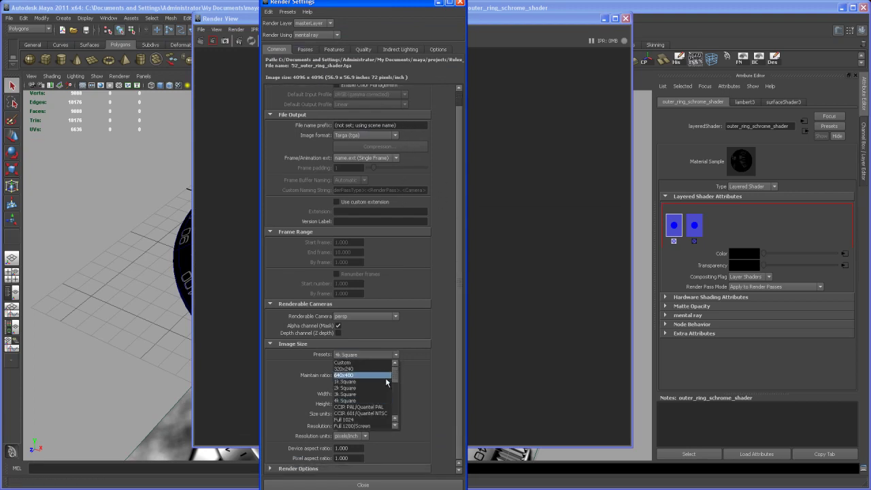
click(385, 382)
click(363, 484)
Step: Render the outer ring from the persp camera and view the result at actual size
drag(420, 20, 393, 41)
click(209, 46)
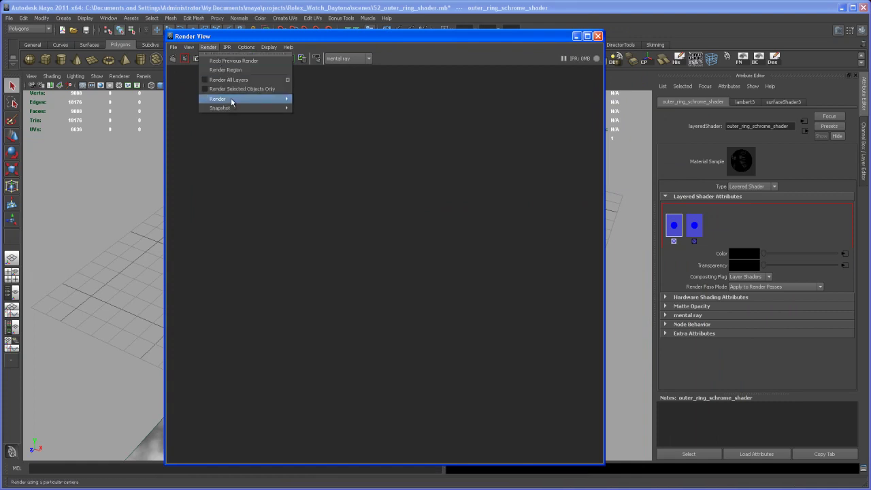
mouse_move(255, 100)
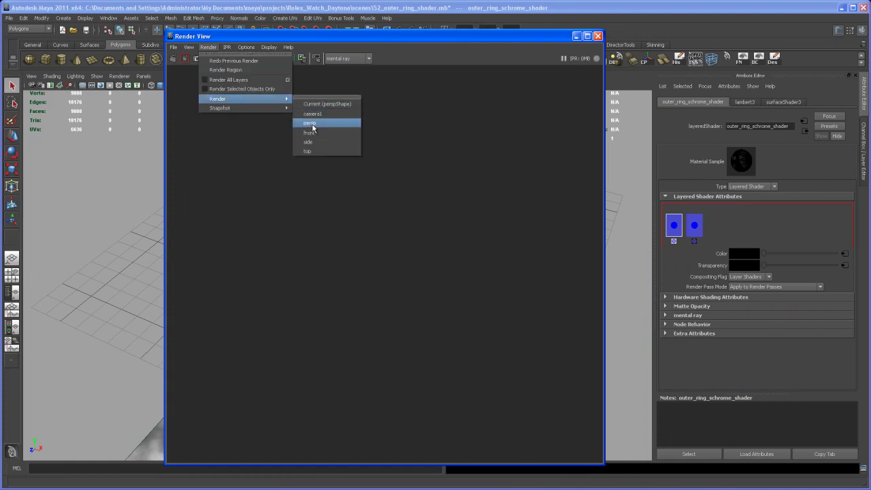
click(312, 123)
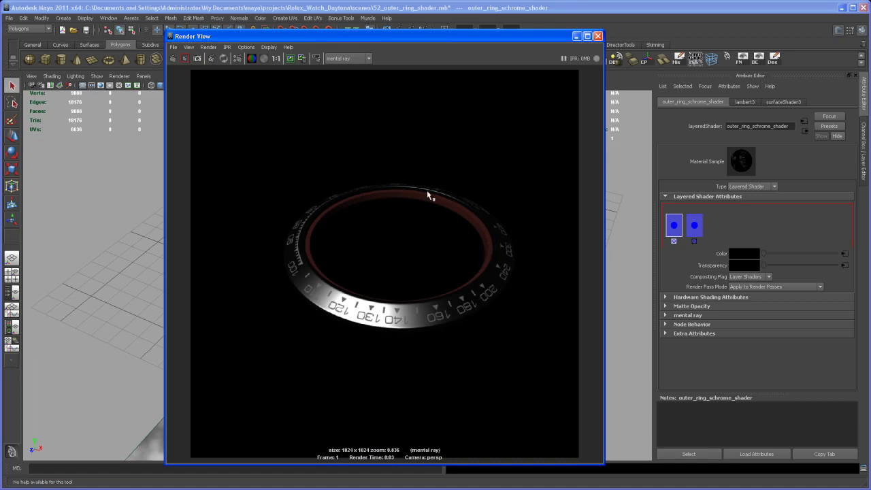
click(276, 58)
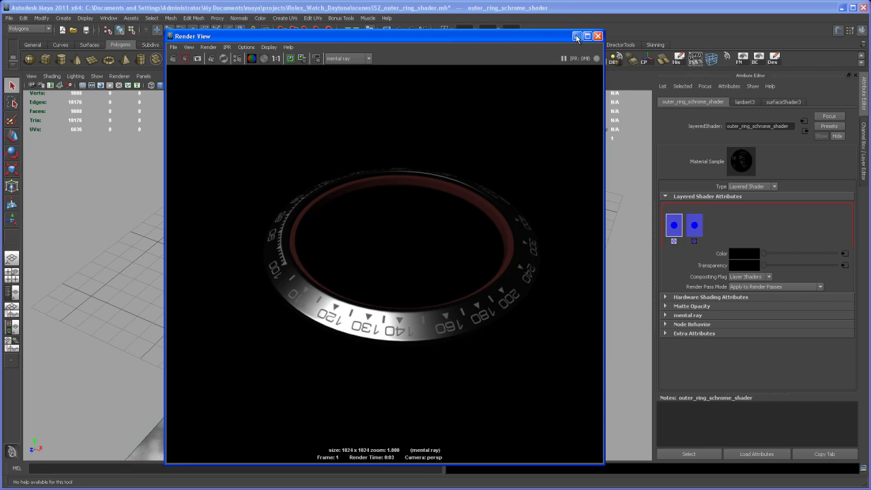
drag(558, 36, 404, 18)
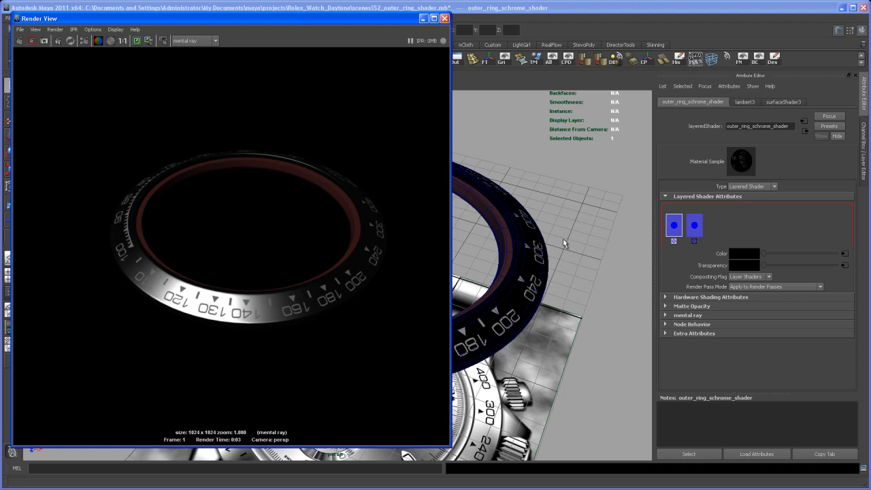
drag(390, 22, 369, 22)
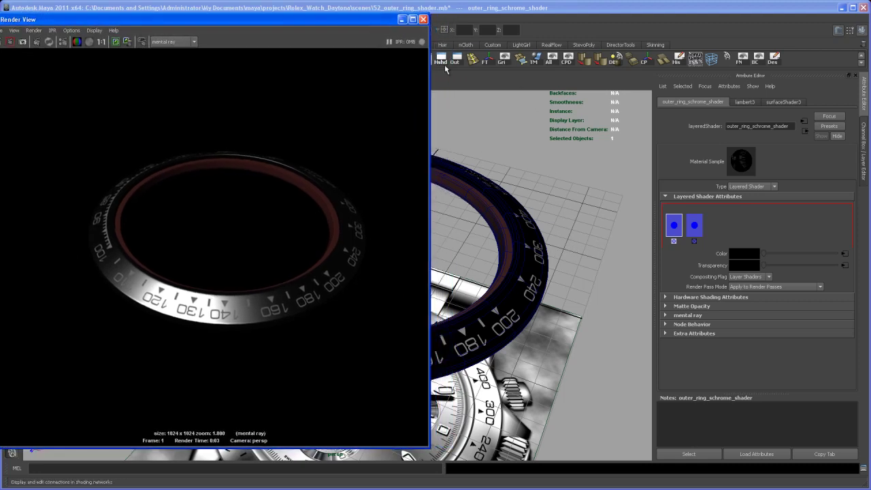
Step: Set the color of the lambert3 material in the outer ring's Hypershade network to black
click(441, 59)
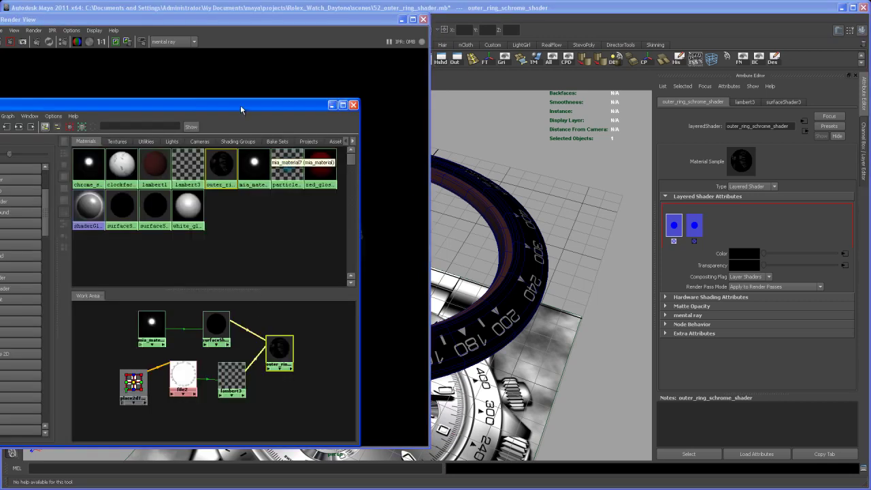
drag(241, 109, 731, 66)
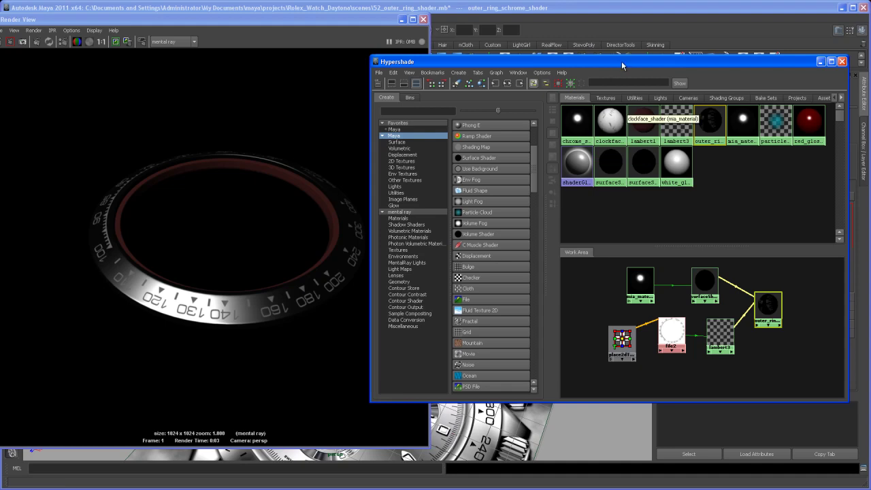
drag(622, 63, 446, 73)
click(555, 350)
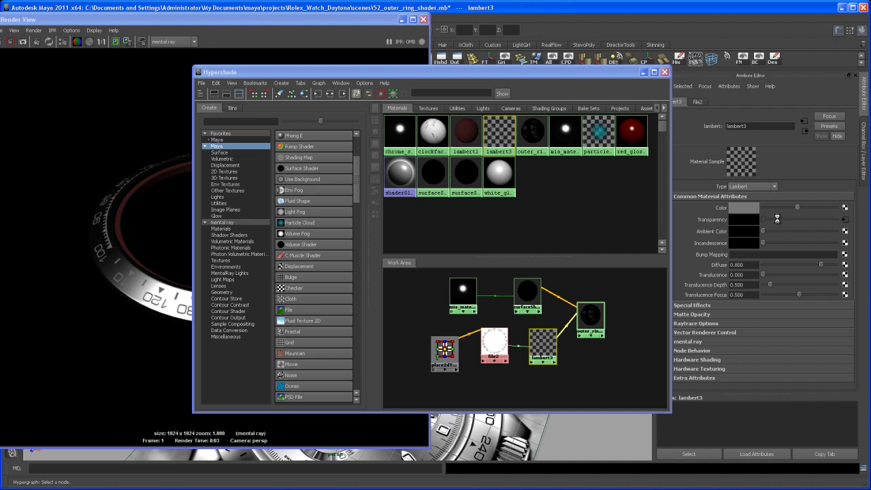
drag(777, 215, 765, 211)
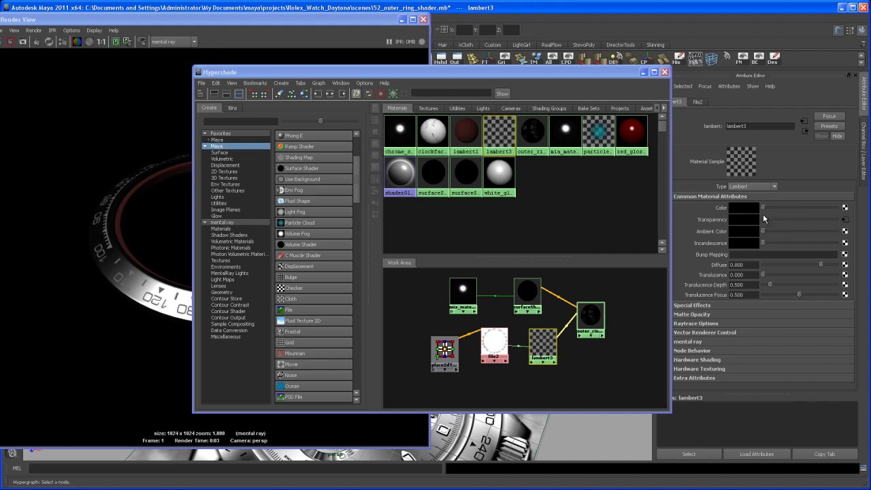
Step: Re-render the ring to check the number color at actual size, and close the render and Hypershade windows
click(77, 41)
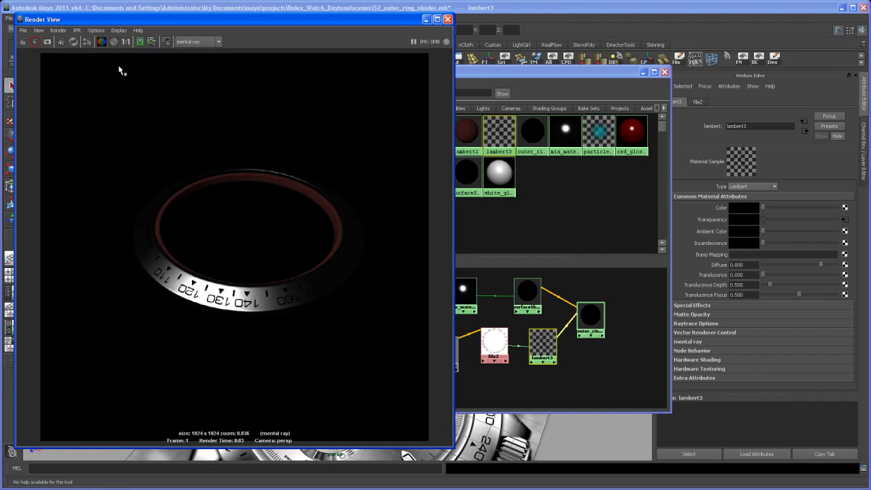
click(125, 42)
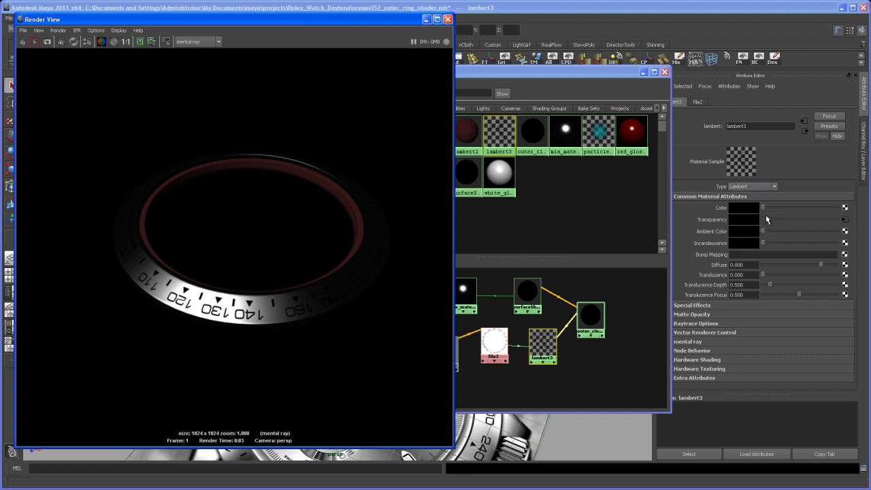
click(447, 19)
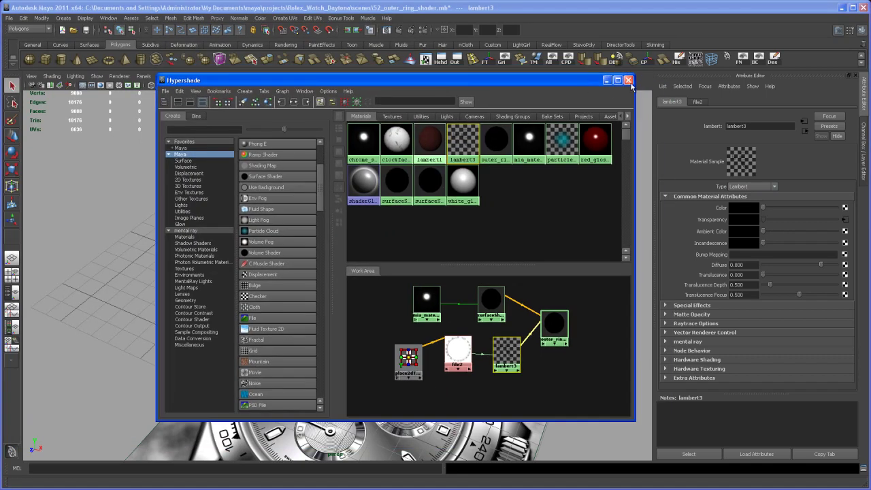
click(627, 74)
Step: Display the Channel Box and select the inner ring with its smooth preview switched off
mouse_move(550, 278)
alt+mouse_down()
mouse_move(523, 251)
mouse_move(541, 262)
mouse_move(526, 235)
mouse_move(531, 249)
mouse_move(590, 235)
alt+mouse_up()
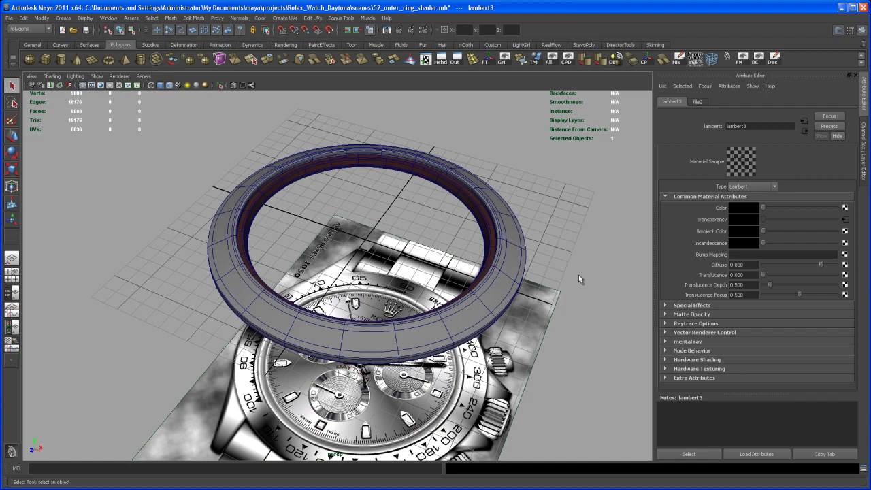
click(864, 171)
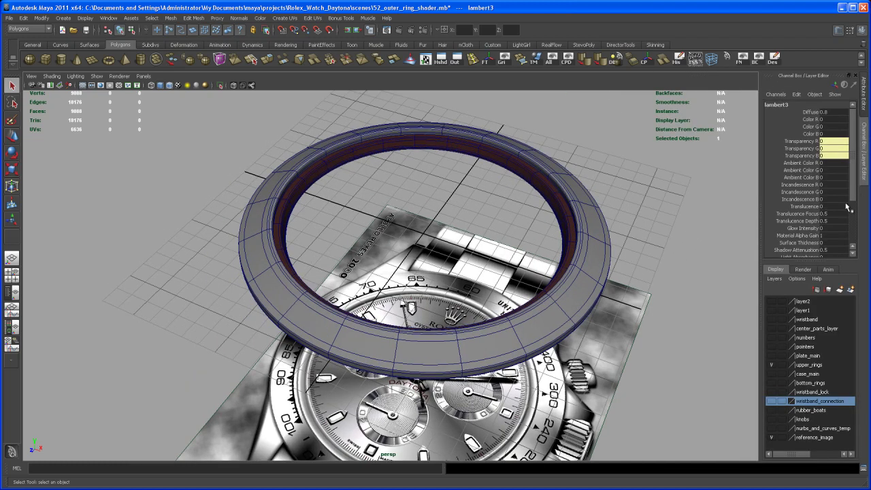
alt+right_drag(622, 324, 600, 312)
alt+drag(600, 311, 580, 312)
alt+right_drag(580, 311, 600, 325)
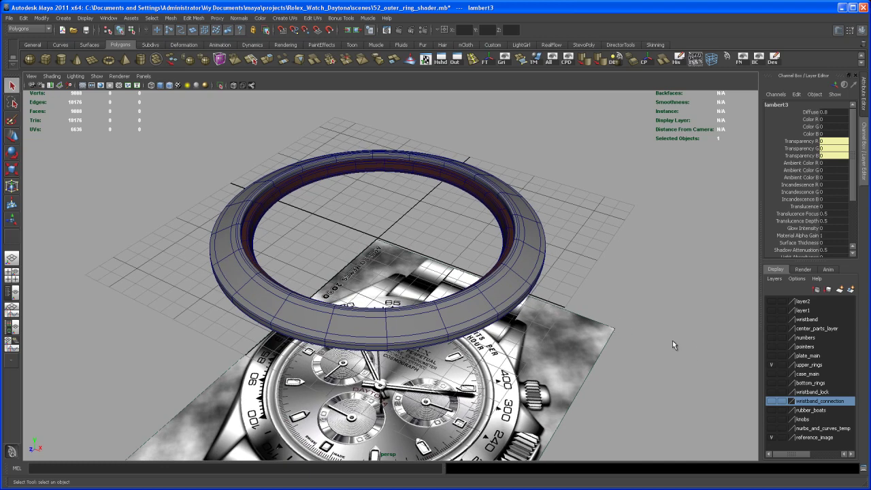
click(507, 223)
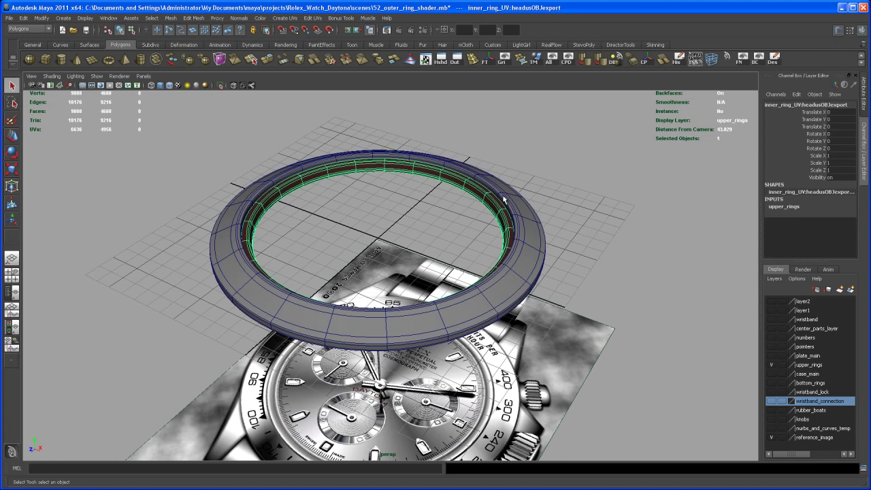
scroll(505, 193, up, 5)
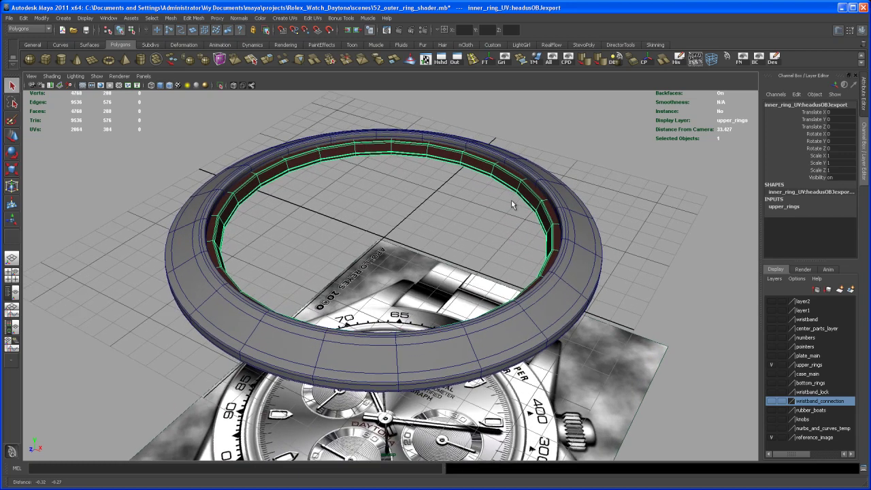
alt+right_drag(514, 199, 482, 211)
alt+drag(482, 207, 483, 213)
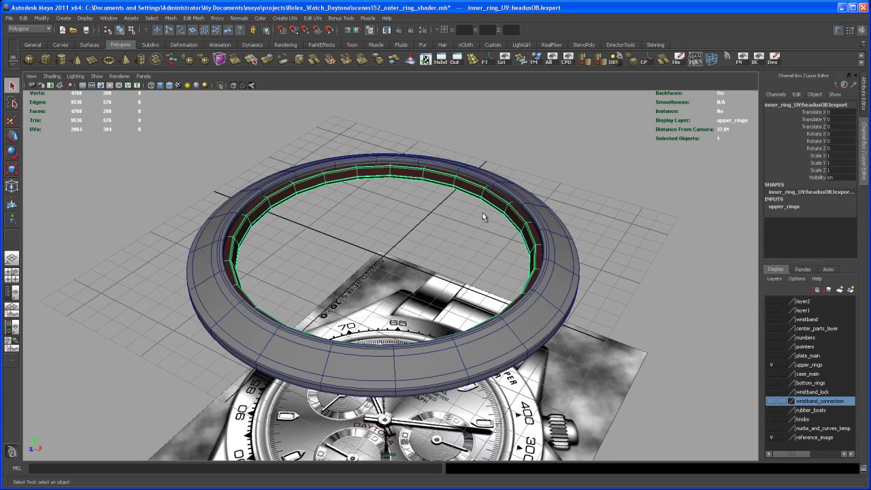
Step: Export a 4096 × 4096 Targa UV snapshot of the inner ring to the project's images folder as inner_ring_outUV
click(313, 18)
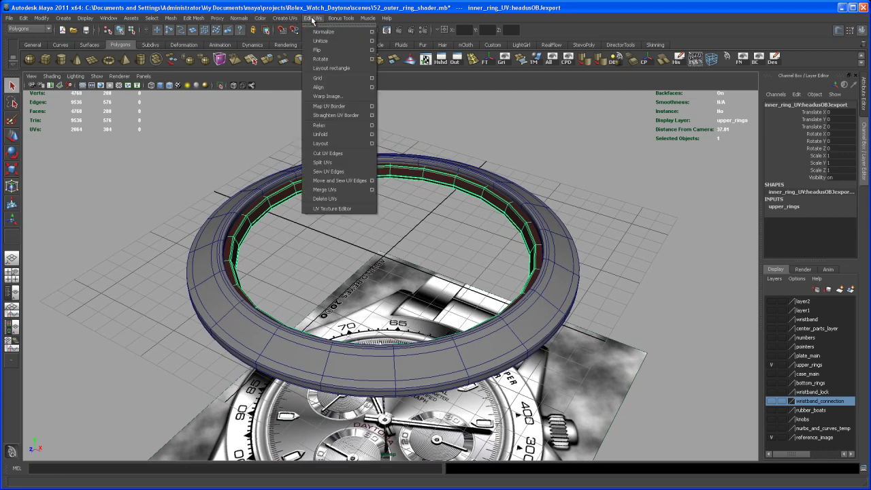
click(338, 209)
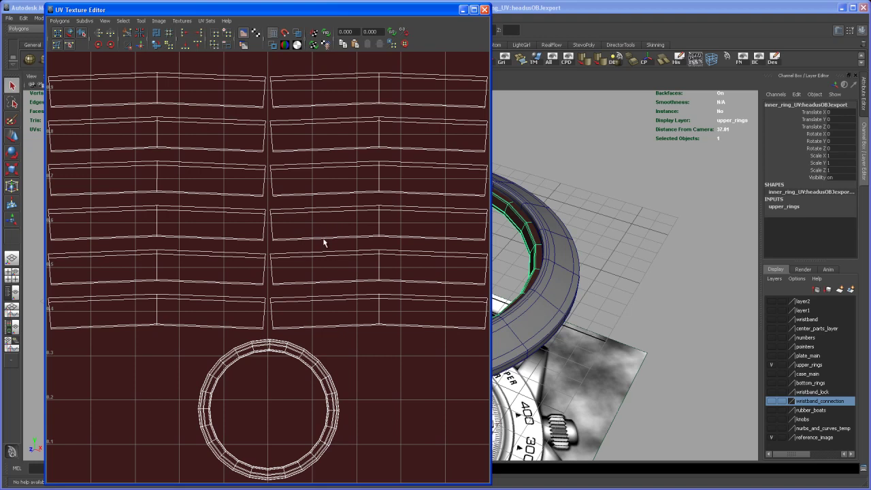
click(60, 21)
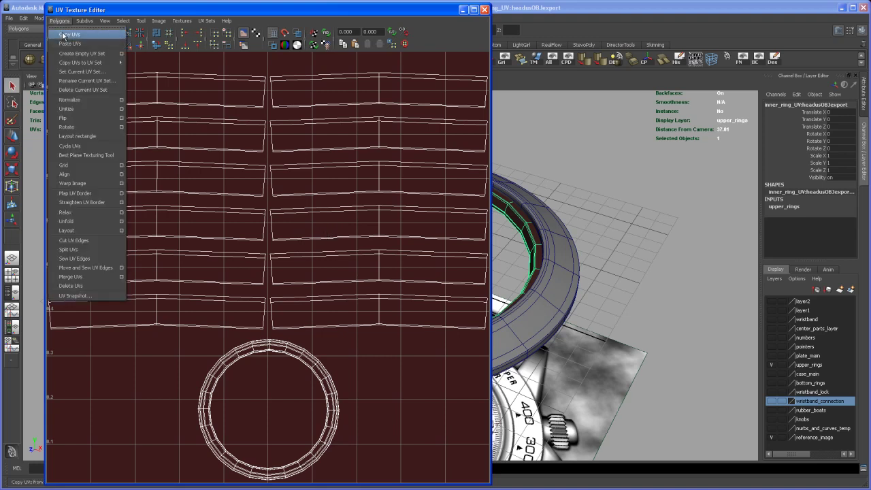
click(92, 297)
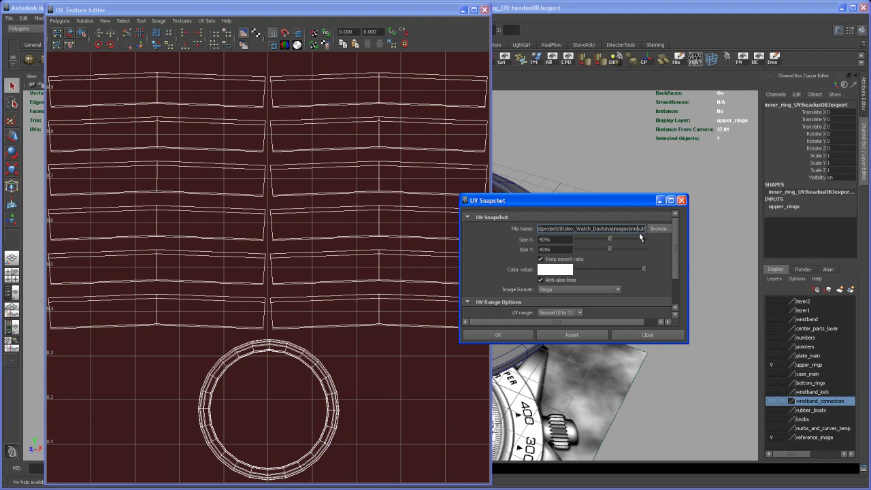
text(_ring_outUV)
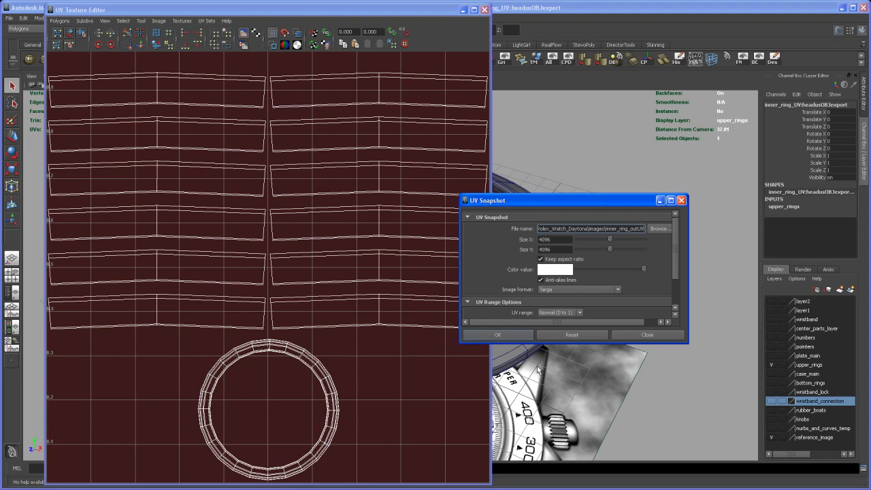
key(Return)
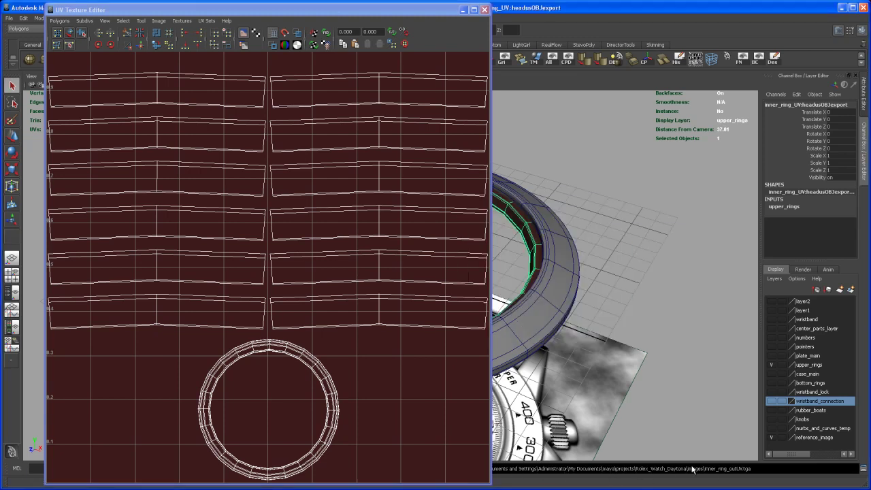
click(484, 9)
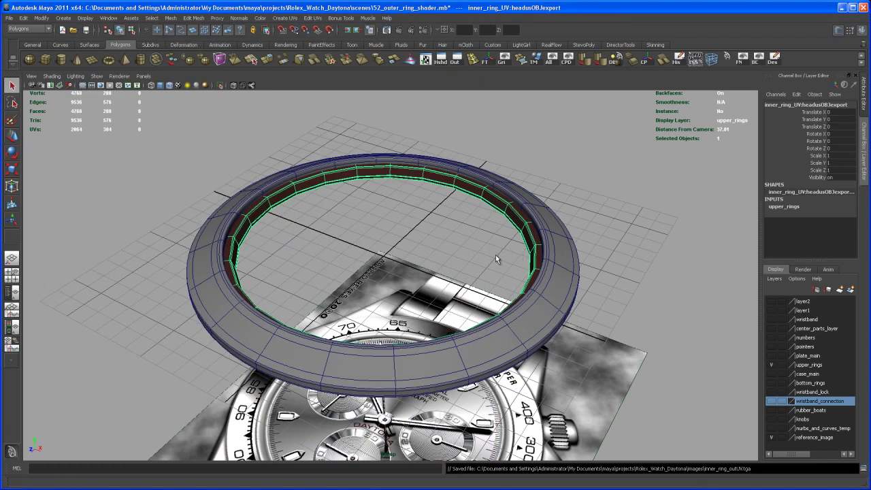
Step: Switch to Photoshop, open the inner_ring_outUV image from the images folder and activate the Type tool
scroll(494, 253, up, 3)
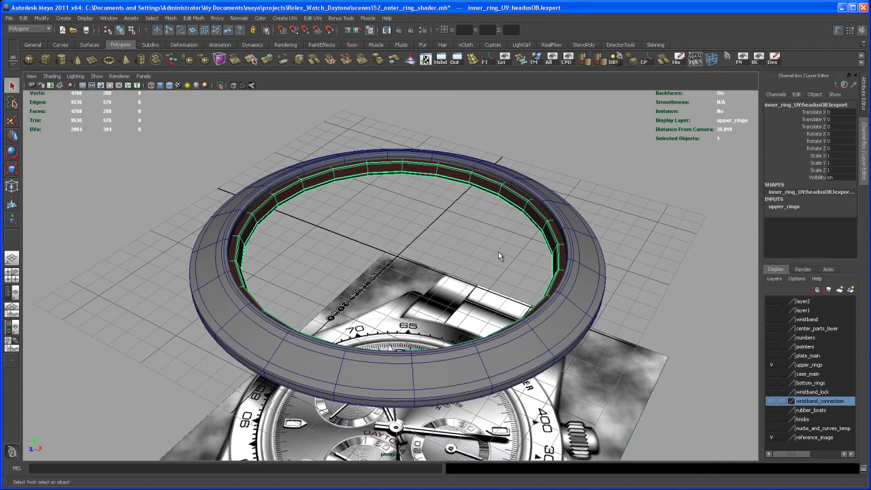
alt+middle_drag(496, 252, 506, 257)
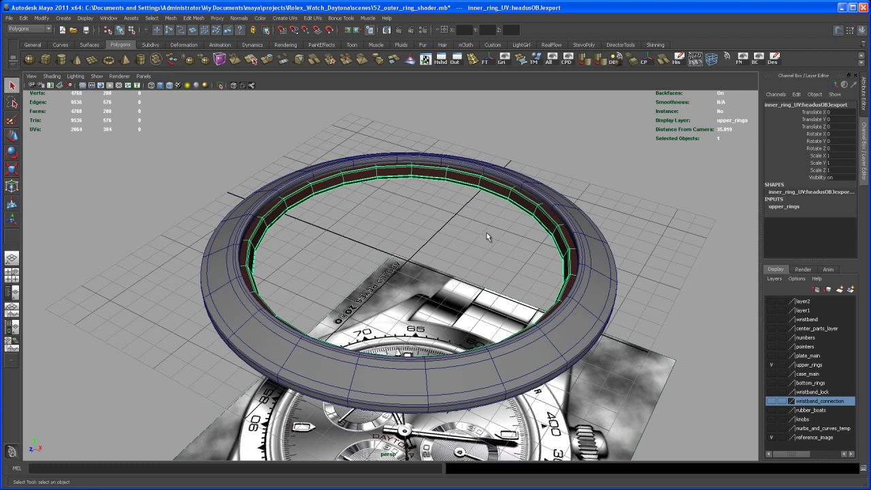
key(alt+Tab)
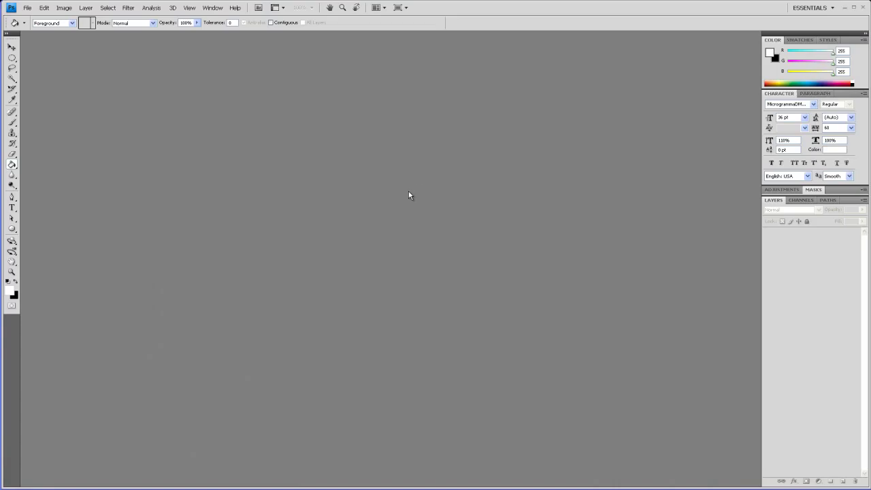
click(27, 7)
click(46, 27)
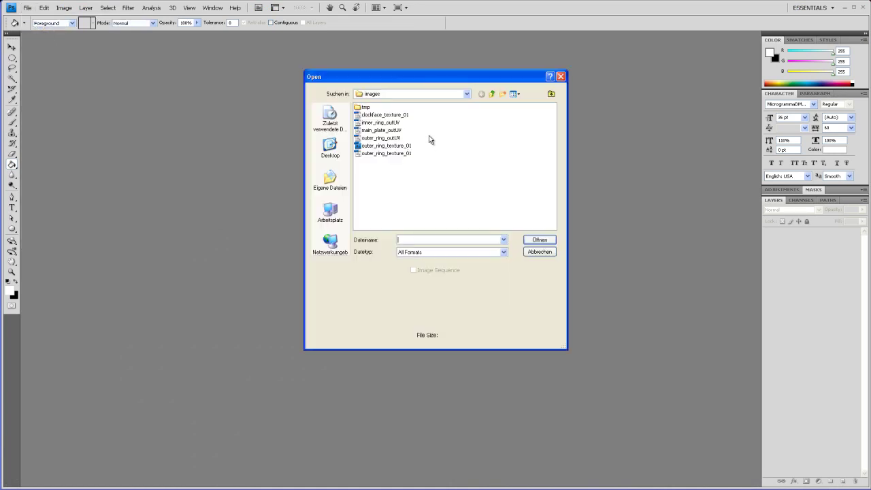
double_click(381, 123)
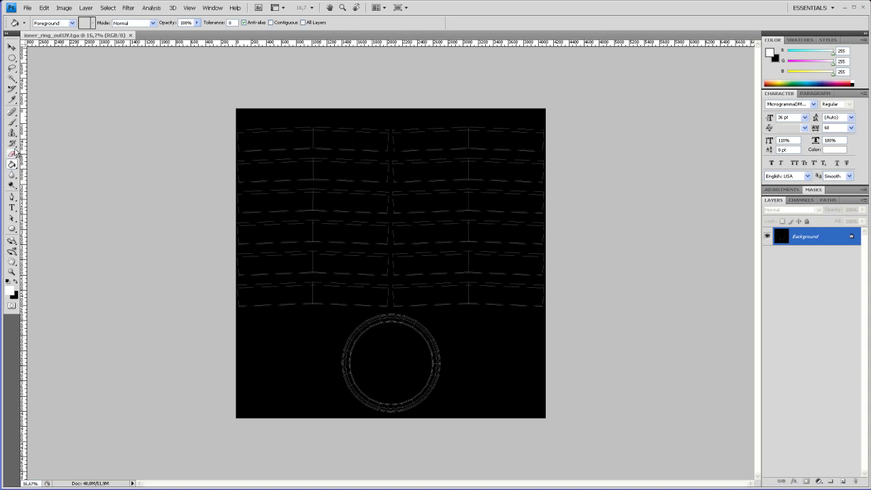
click(11, 208)
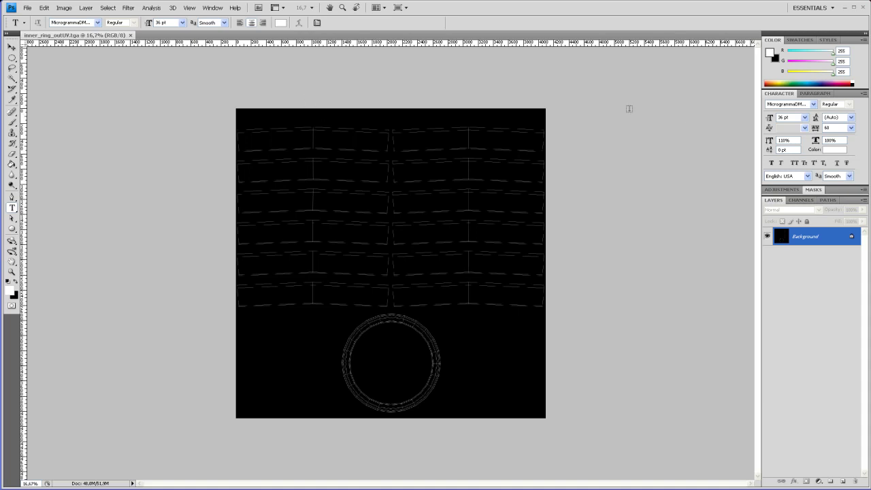
Step: Set the text font to Baskerville Old Face
click(814, 105)
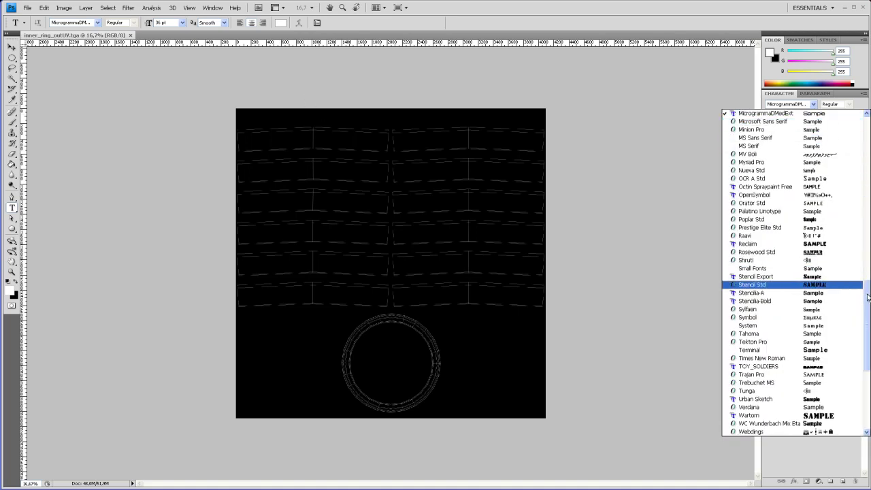
drag(867, 297, 856, 159)
click(781, 187)
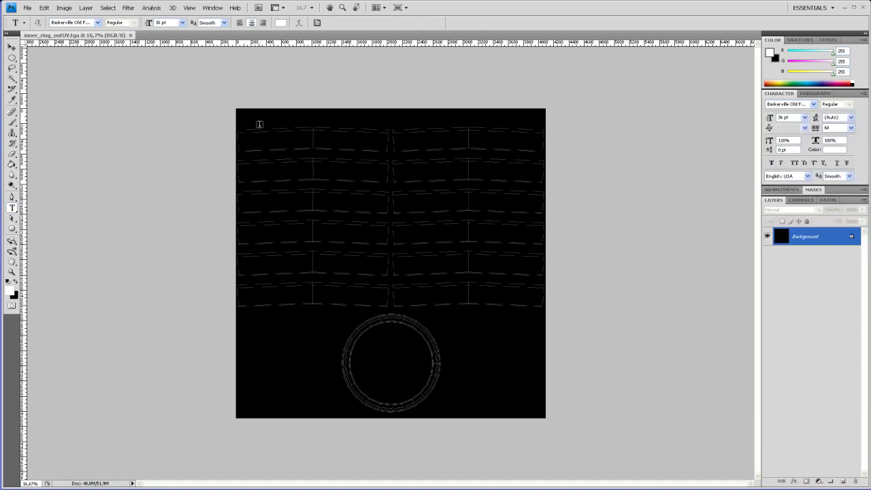
Step: Draw a text frame over the upper-left UV shell and commit it empty
drag(261, 127, 385, 157)
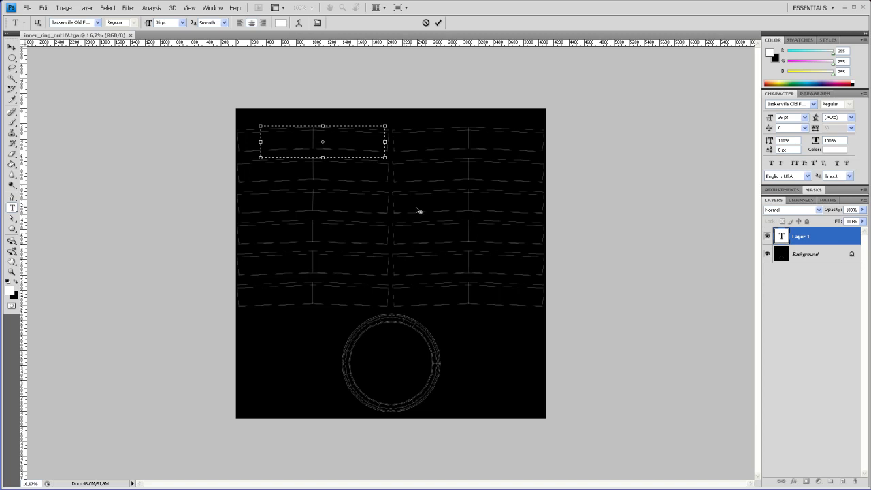
click(819, 239)
key(ctrl+Return)
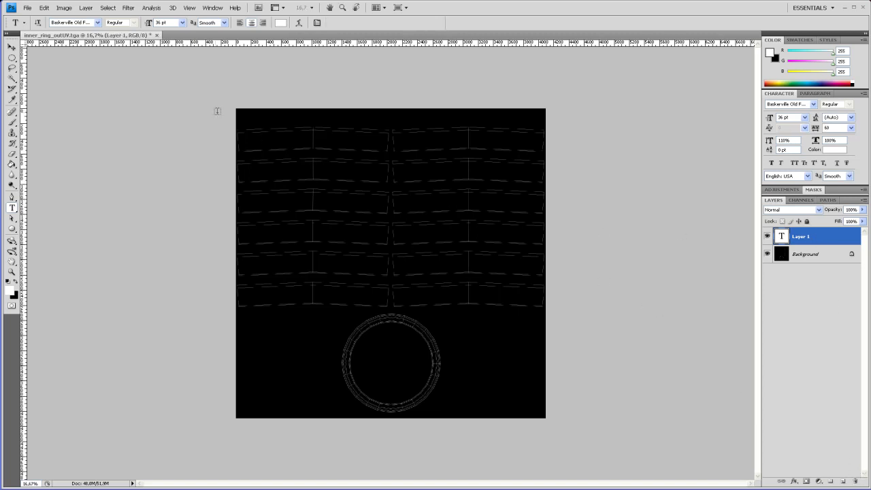
Step: Add the text ROLEX in a wider frame across the upper-left UV shells and set its size to 300 pt
drag(241, 117, 428, 169)
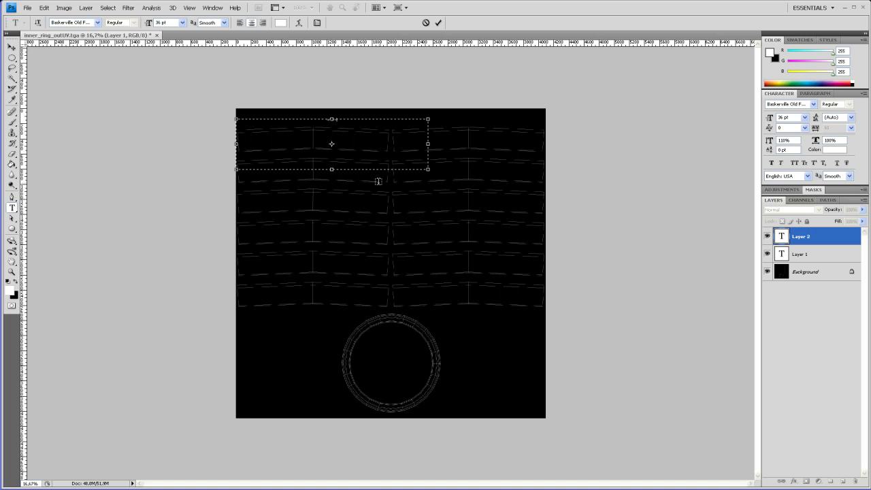
double_click(336, 119)
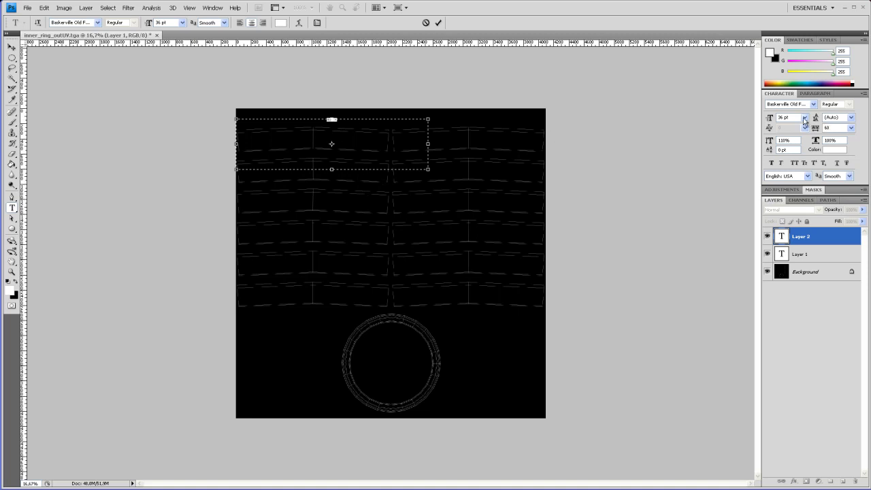
click(805, 117)
click(791, 238)
click(793, 117)
text(300)
key(Return)
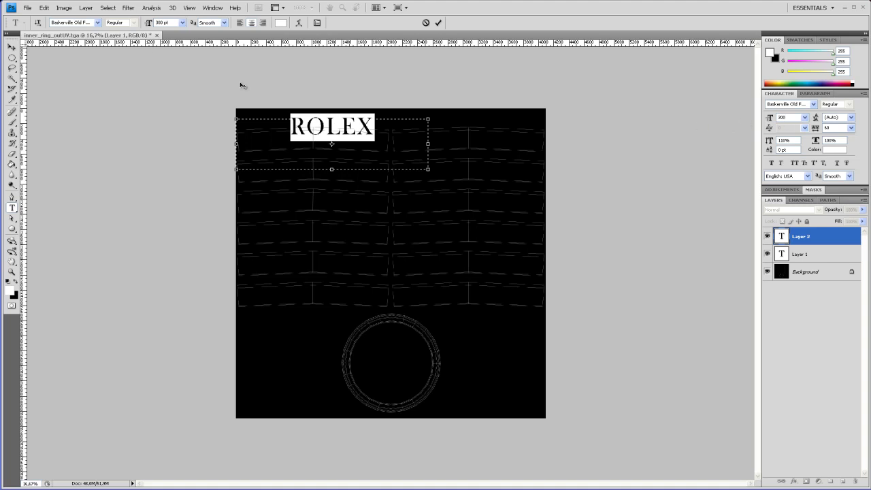
Step: Move the ROLEX text down onto the upper-left UV shell, centered on the shell's middle edge
click(11, 48)
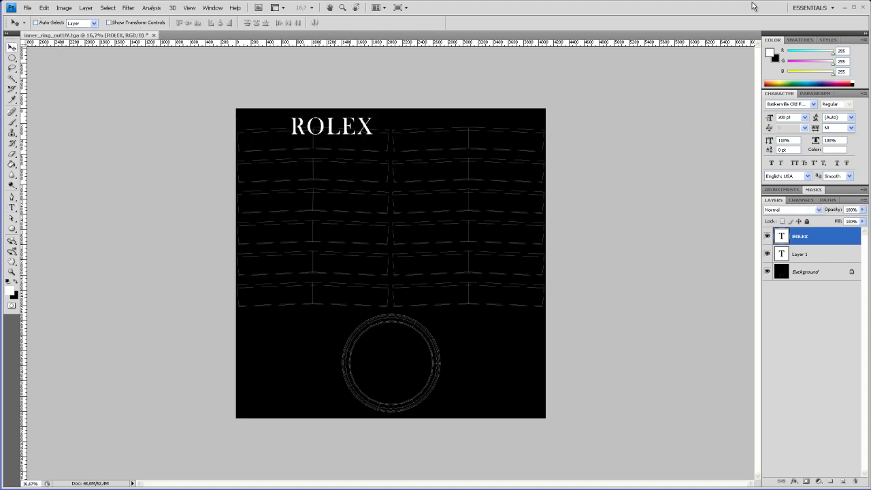
key(ctrl+plus)
key(ctrl+plus)
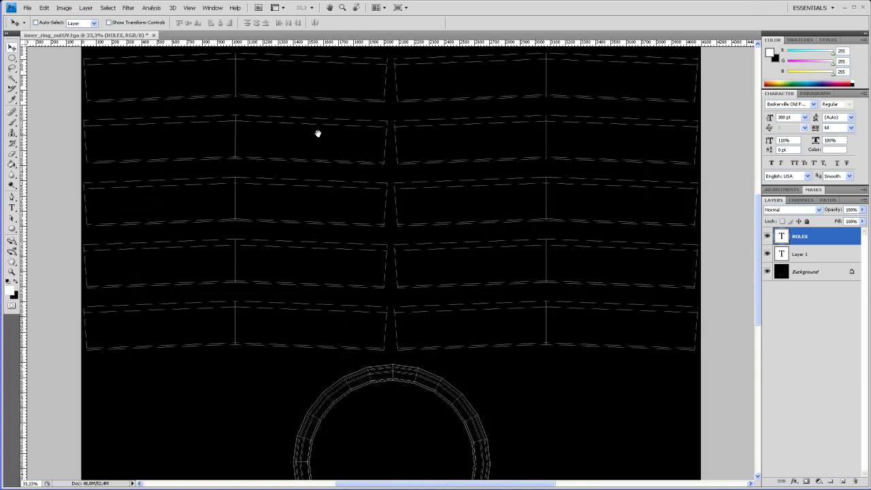
key(space)
drag(313, 119, 375, 270)
drag(355, 229, 382, 241)
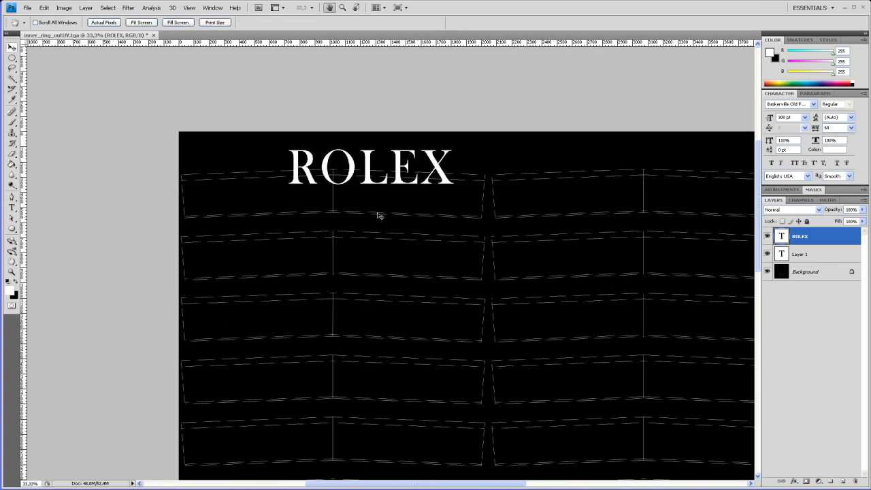
key(ctrl+plus)
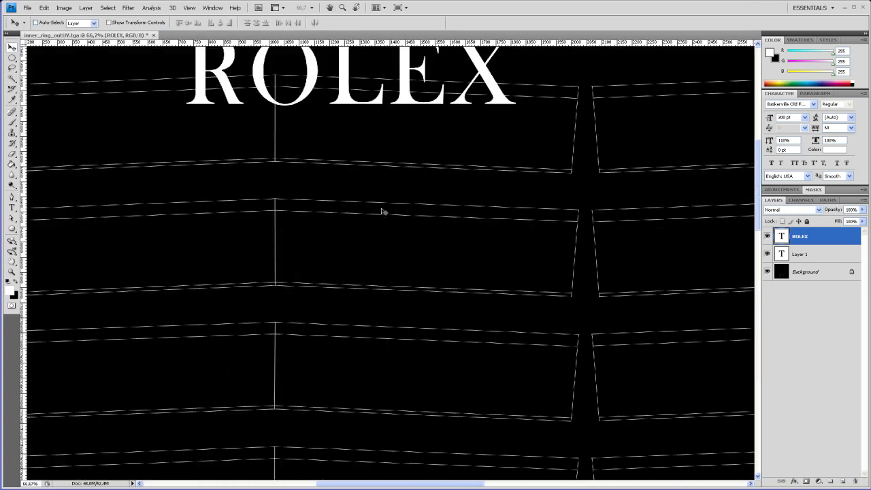
key(space)
drag(351, 242, 423, 290)
drag(368, 131, 305, 191)
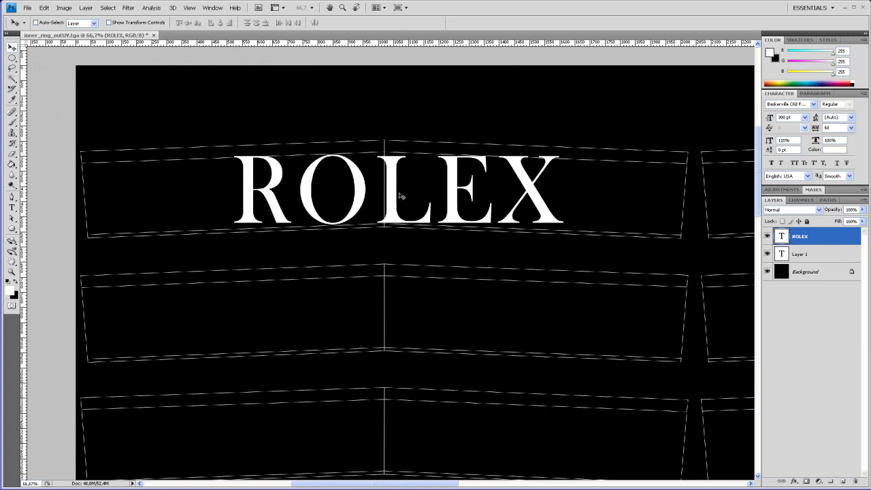
drag(397, 195, 386, 190)
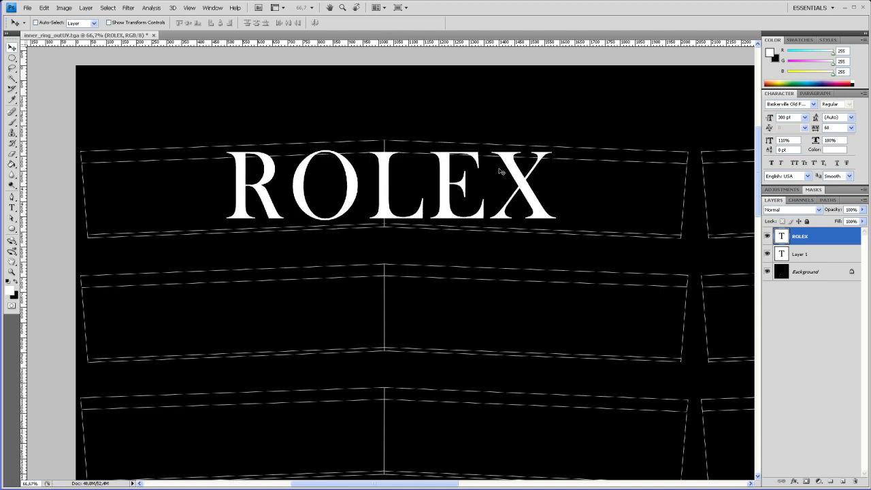
Step: Set the ROLEX text size to 350 pt and nudge it up within the upper-left UV shell
click(788, 117)
text(350)
key(Return)
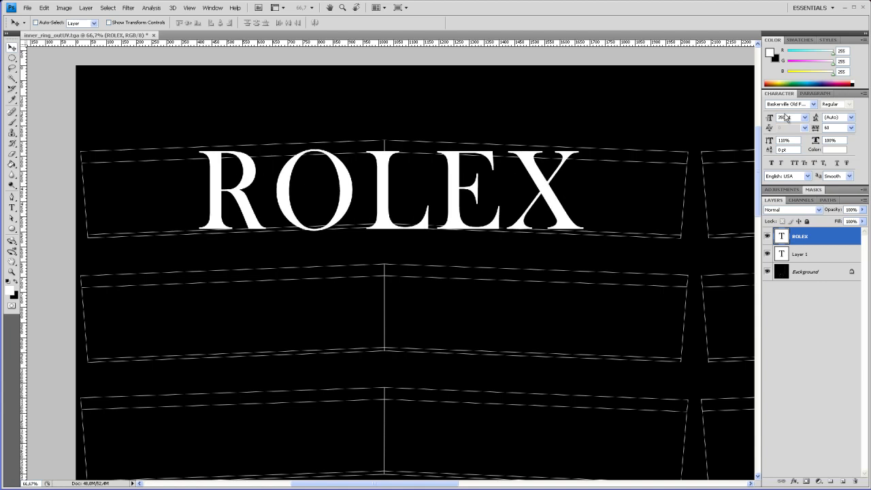
key(Up)
key(Up)
key(Up)
key(Up)
key(Up)
key(Up)
key(Up)
key(Up)
key(Up)
key(Up)
key(Up)
key(Up)
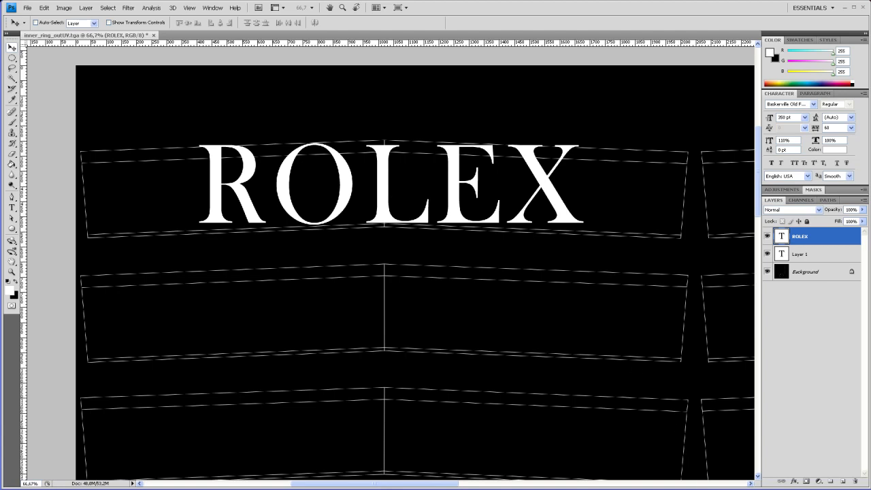
Step: Switch to Maya, open the UV Texture Editor and select the faces of the inner ring's upper-left UV shell
key(alt+Tab)
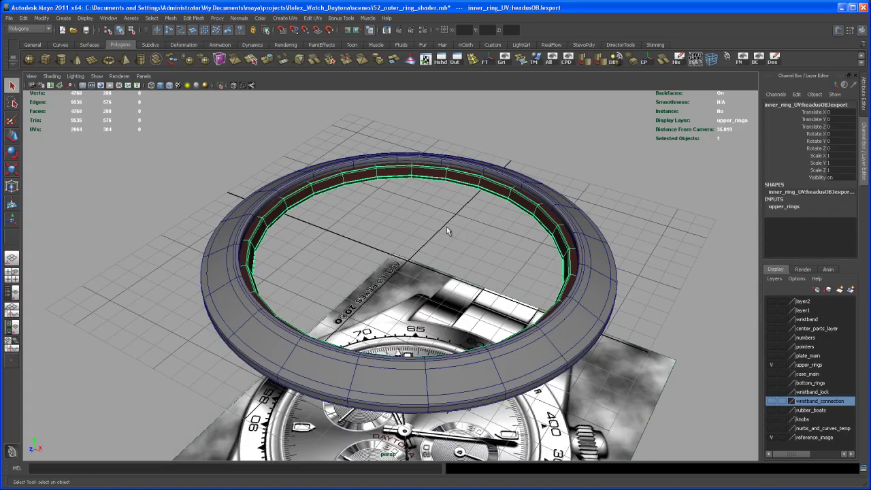
alt+right_drag(435, 224, 531, 392)
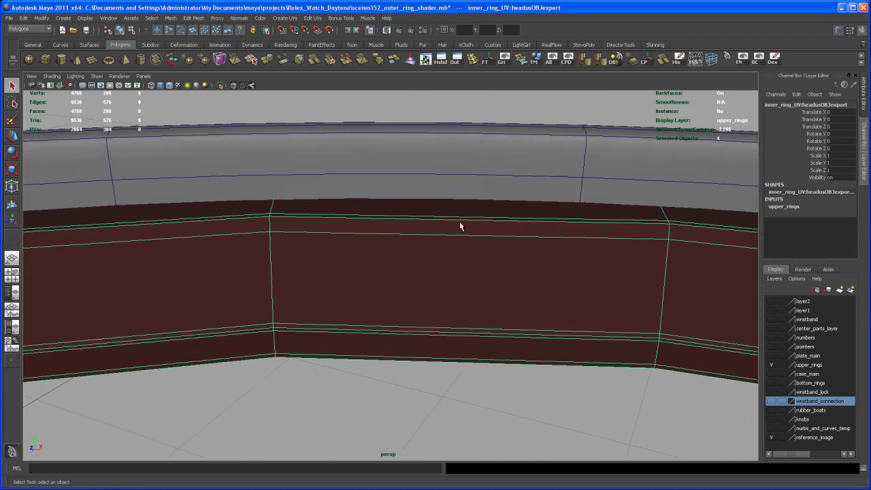
click(313, 18)
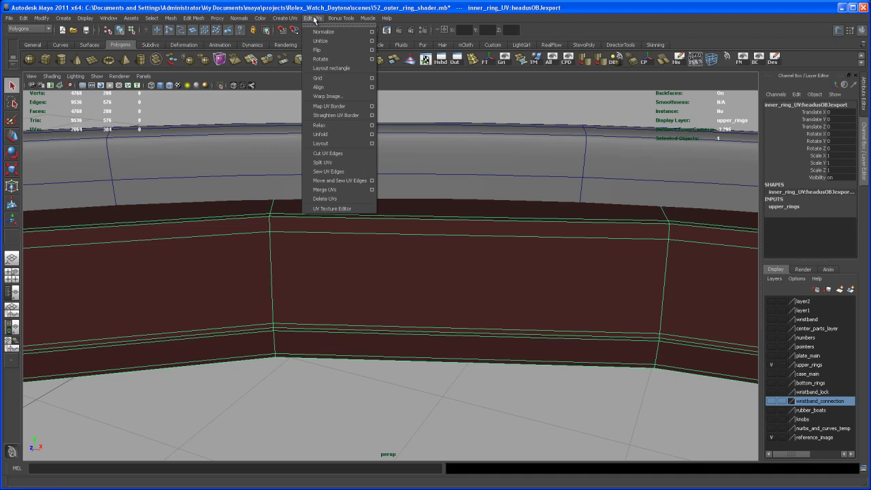
click(345, 209)
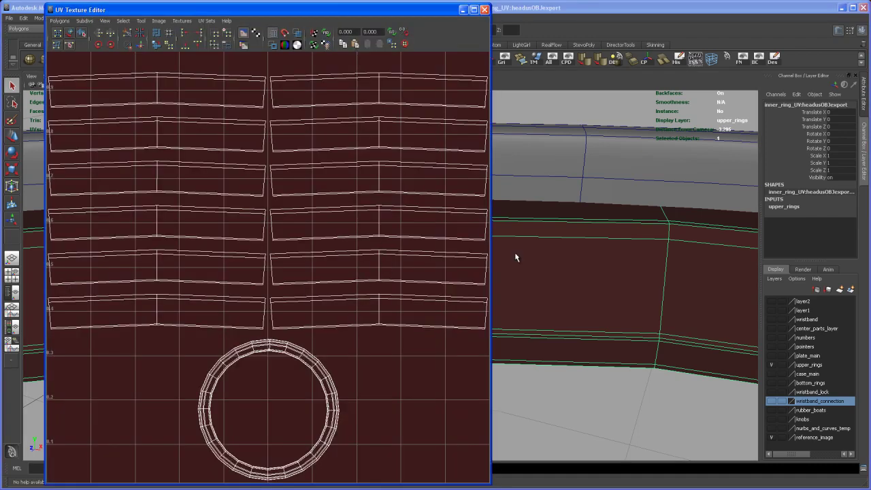
right_drag(580, 272, 581, 289)
drag(102, 68, 230, 114)
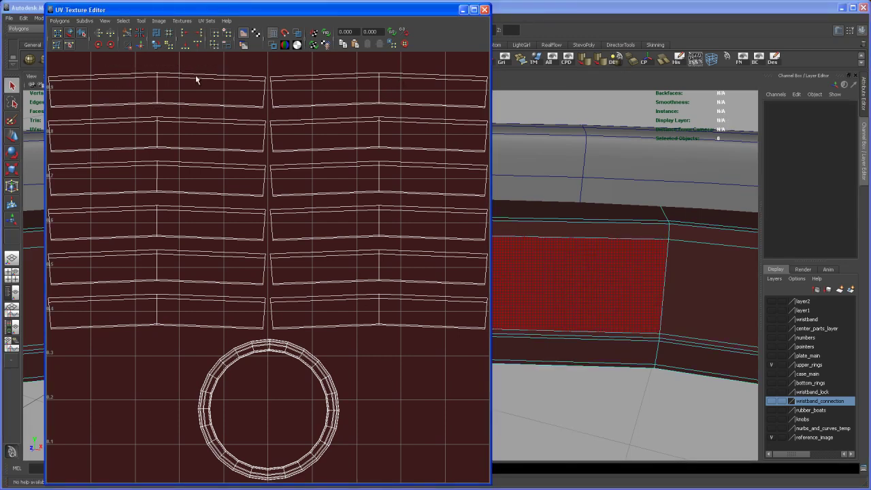
right_drag(195, 83, 123, 70)
drag(122, 70, 194, 107)
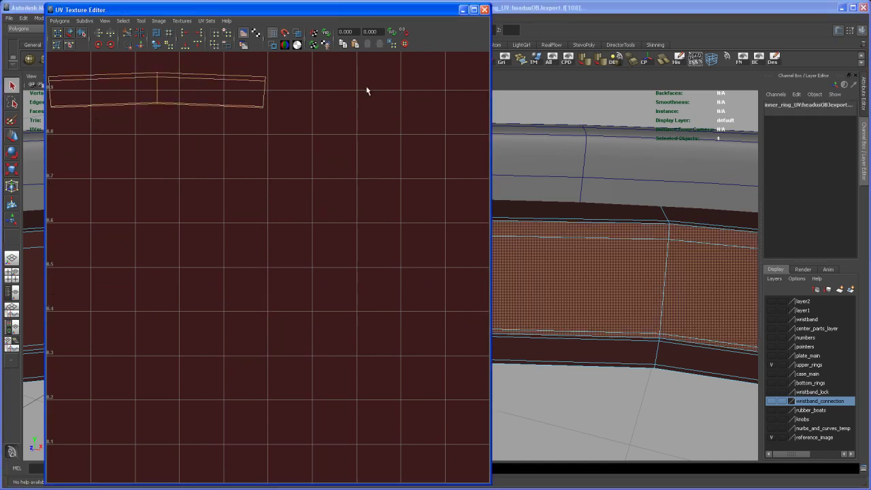
Step: Minimize the UV Texture Editor and compare the selected ring faces with smooth preview on and off
click(463, 10)
alt+drag(536, 230, 496, 266)
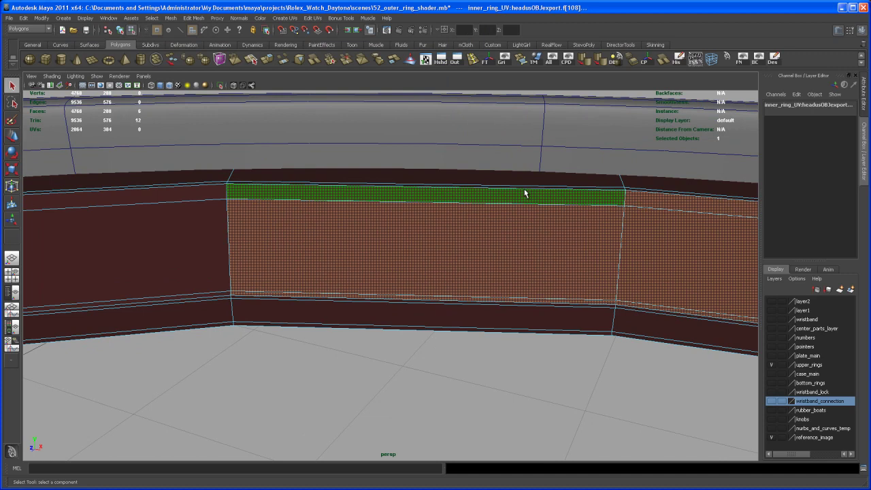
key(3)
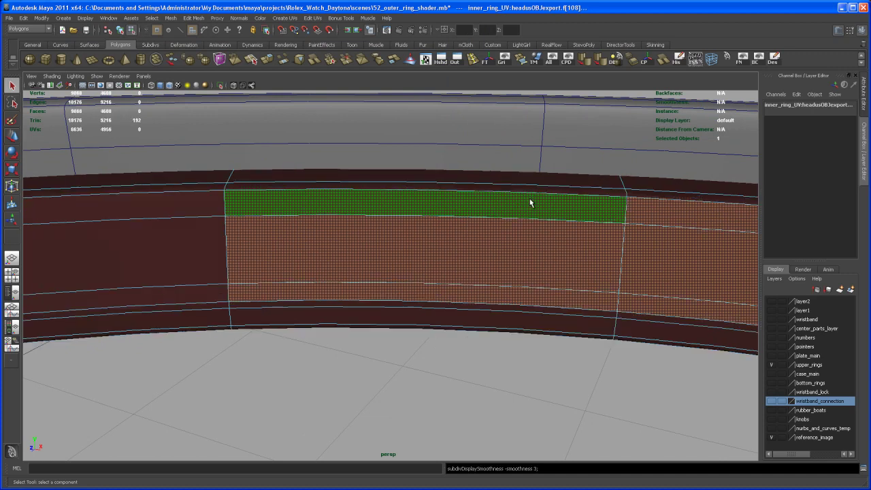
key(1)
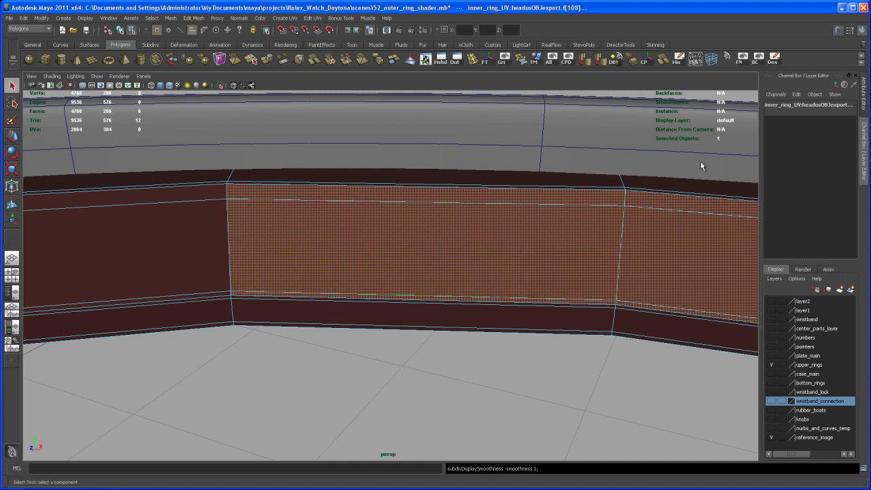
Step: Switch back to Photoshop, set the ROLEX text size to 320 pt and nudge it down within the UV shell
key(alt+Tab)
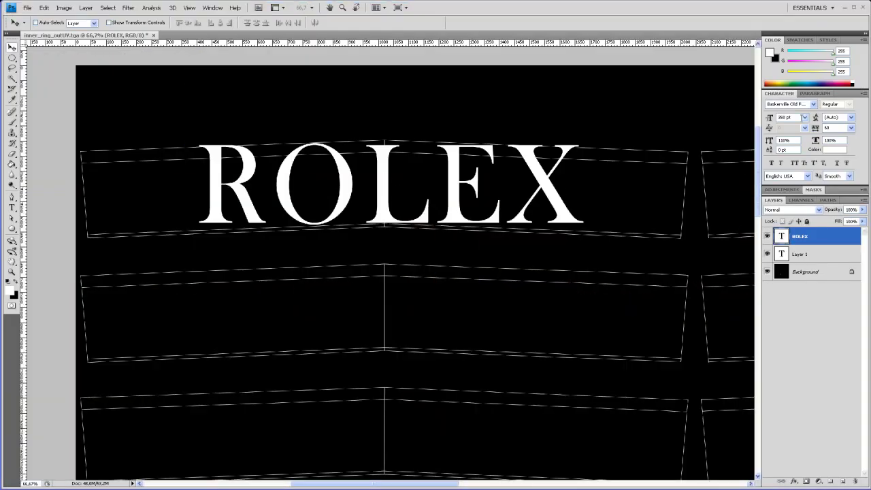
click(787, 117)
text(320)
key(Return)
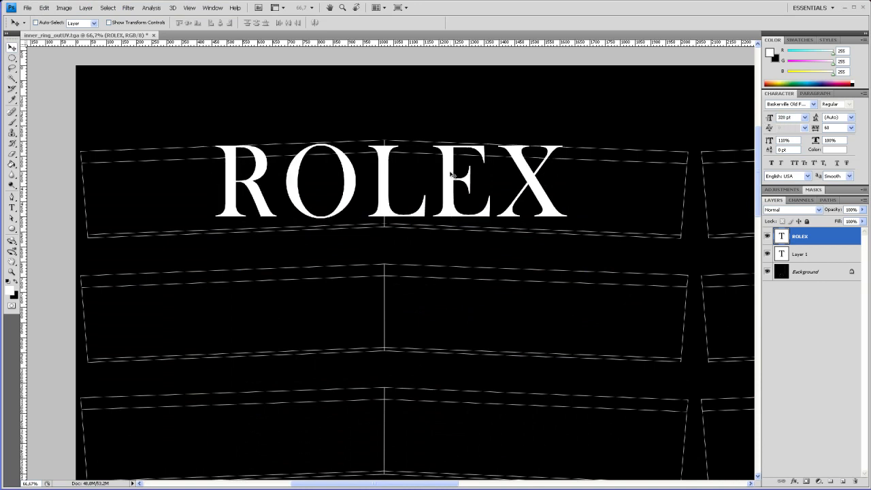
key(Down)
key(Down)
key(Down)
key(Down)
key(Down)
key(Down)
key(Down)
key(Down)
key(Down)
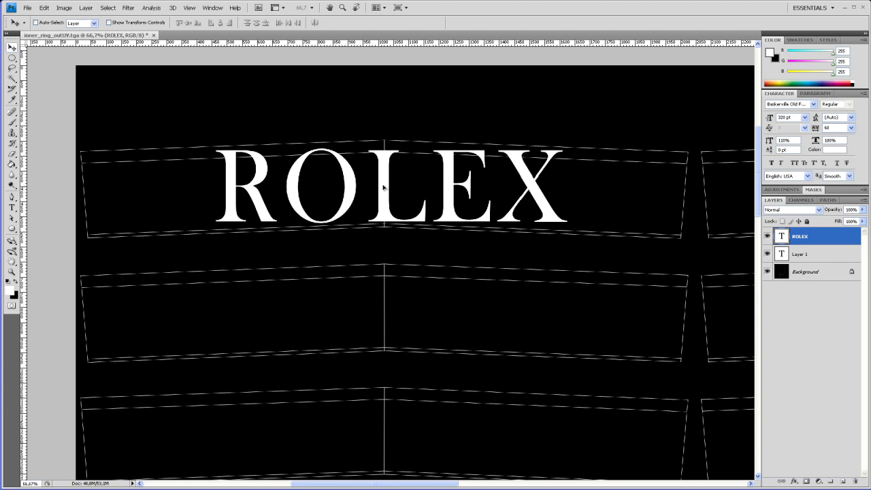
key(Up)
key(Up)
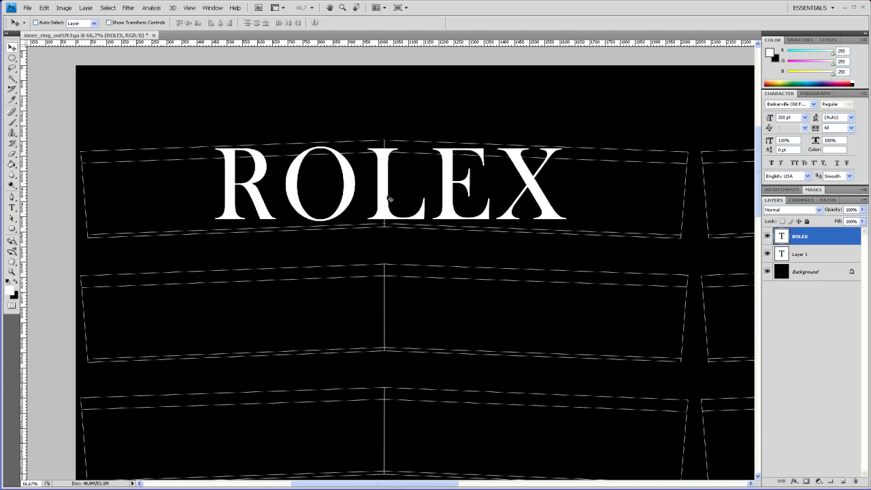
Step: Lower the ROLEX text slightly with Free Transform and nudge it right to center it on the UV shell
key(ctrl+t)
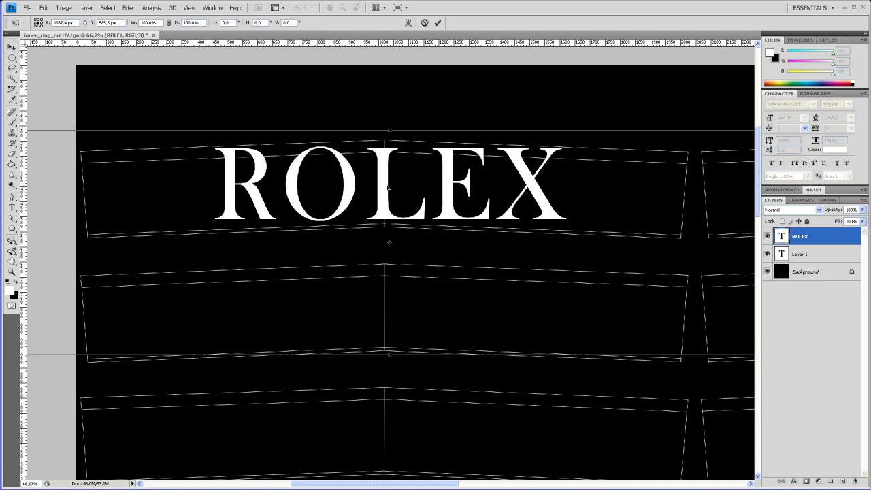
drag(385, 191, 389, 196)
key(Return)
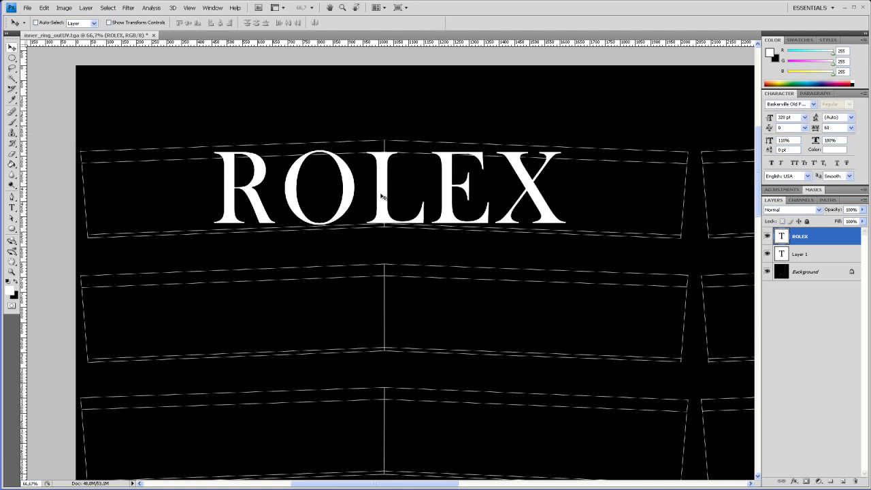
key(Right)
key(Right)
key(Right)
key(Right)
key(Right)
key(Right)
key(Right)
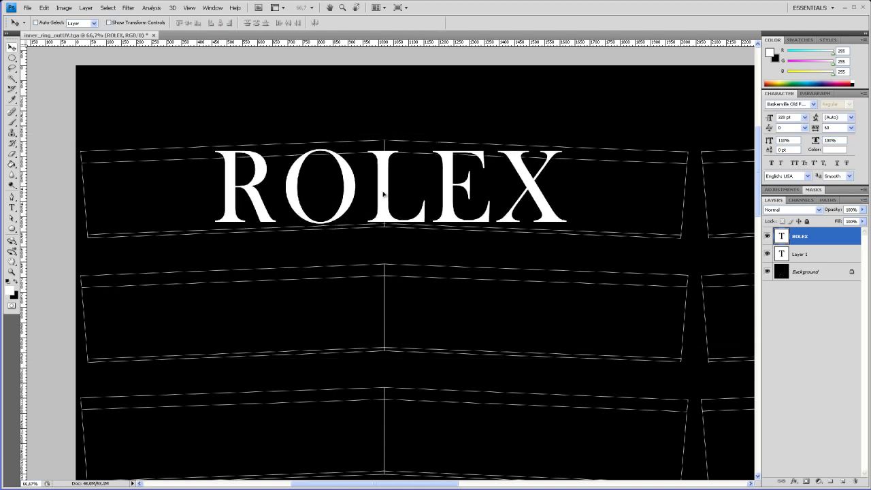
key(Right)
key(Right)
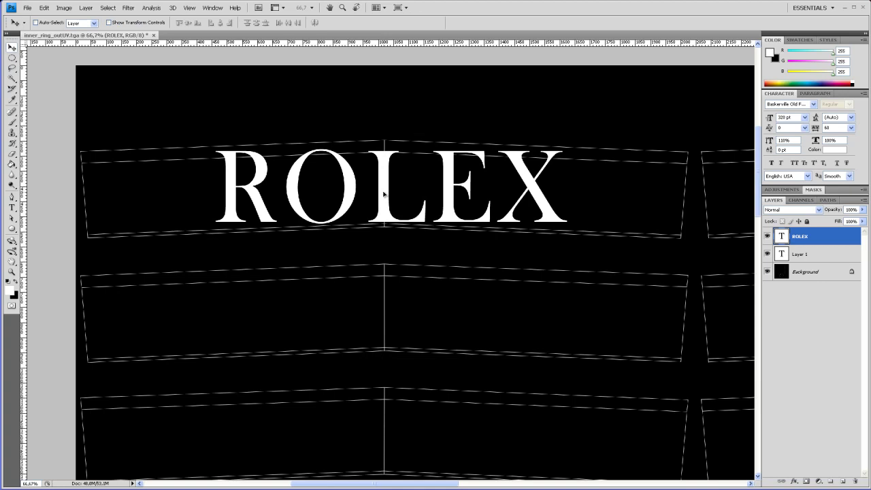
Step: Set the ROLEX text's tracking to 100 and widen its horizontal scale to about 156%
click(850, 128)
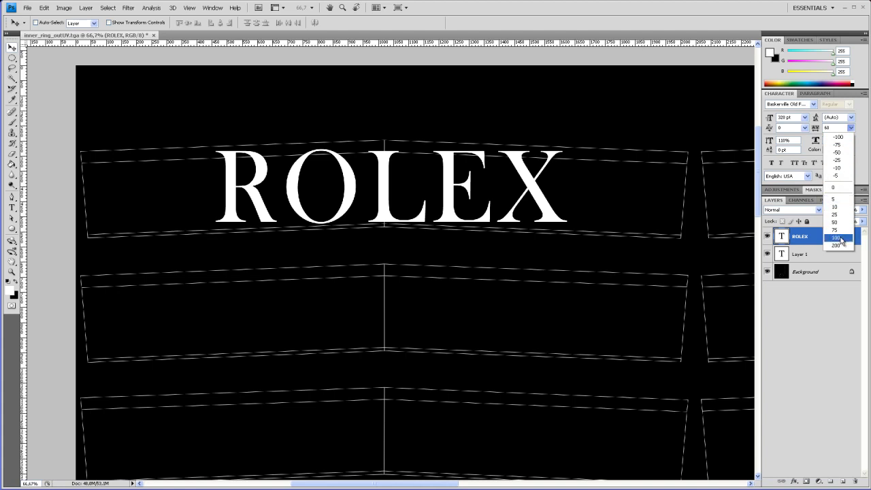
click(837, 238)
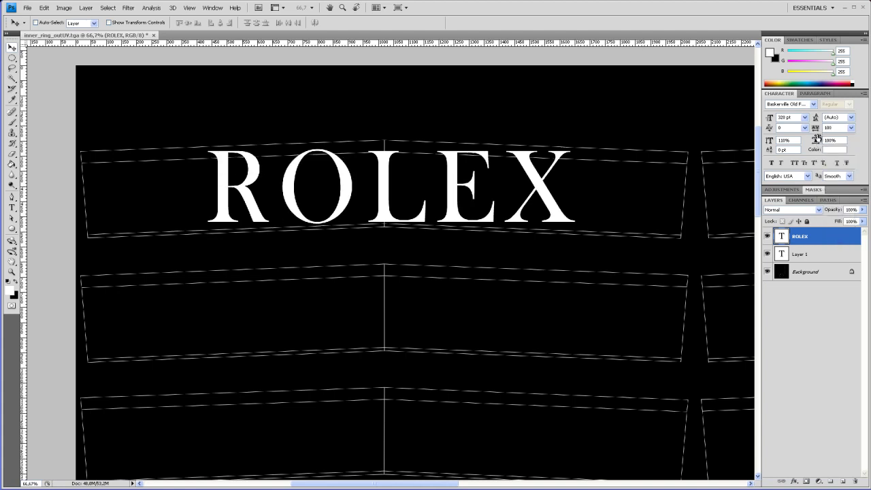
drag(825, 141, 816, 140)
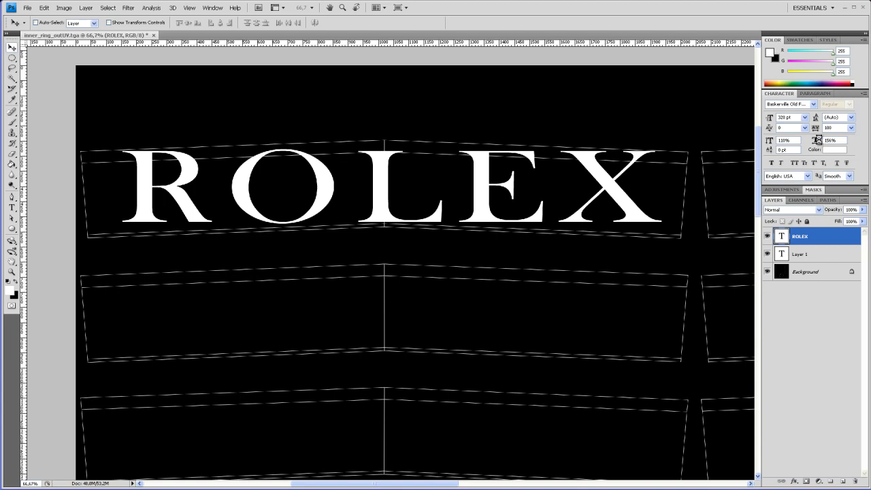
Step: Set the ROLEX text's horizontal scale to 150% and its vertical scale to 100%
drag(816, 140, 815, 141)
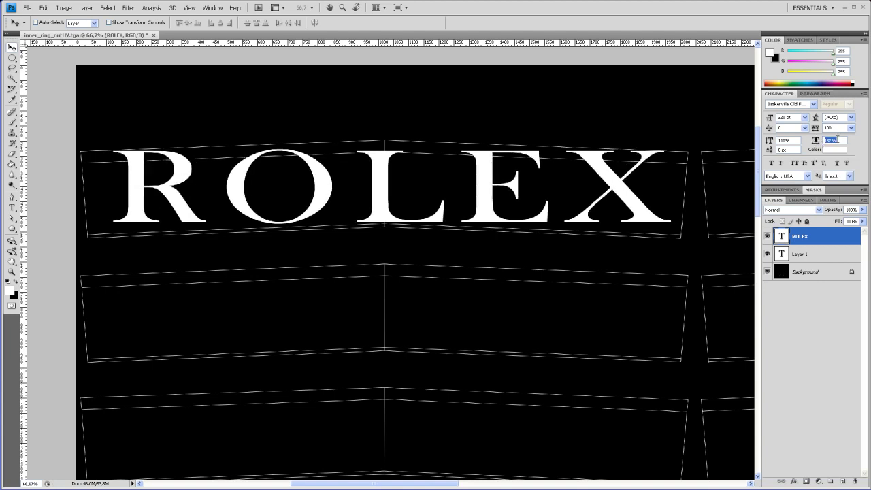
text(0)
key(Return)
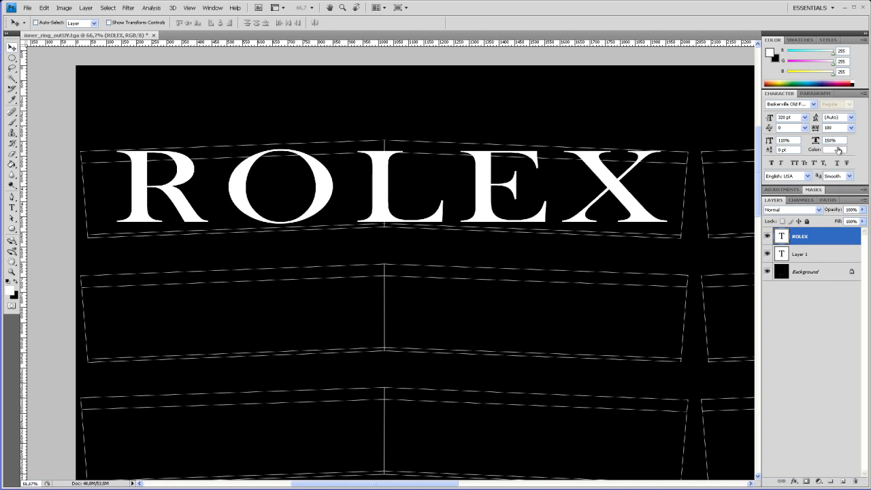
click(791, 140)
text(100)
key(Return)
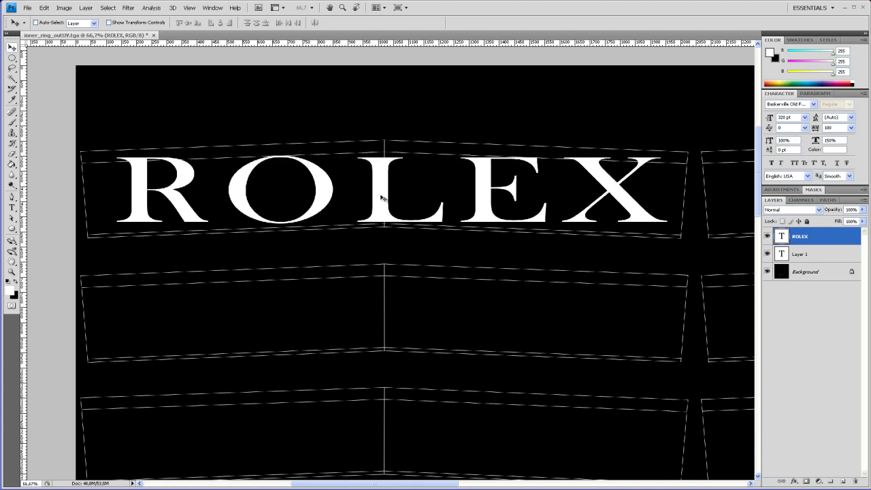
Step: Nudge the ROLEX text up slightly within its UV shell
key(Up)
key(Up)
key(Up)
key(Up)
key(Up)
key(Up)
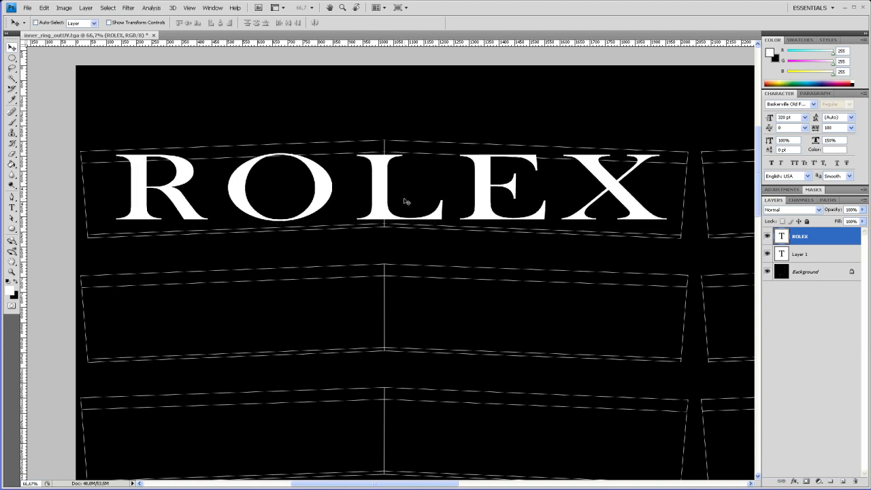
Step: Fine-tune the ROLEX text's position around the UV shell's center line, shifting it slightly to the left
key(Right)
key(Right)
key(Right)
key(Right)
key(Right)
key(Right)
key(Right)
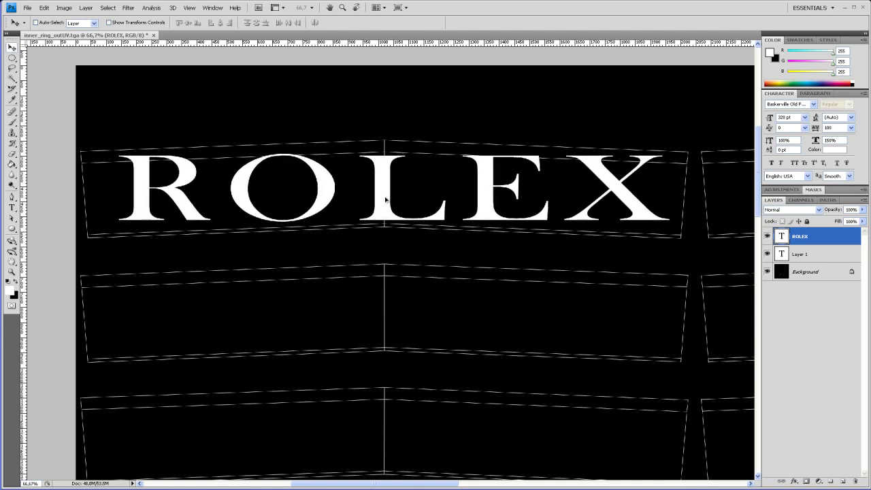
key(Left)
key(Left)
key(Left)
key(Left)
key(Left)
key(Left)
key(Left)
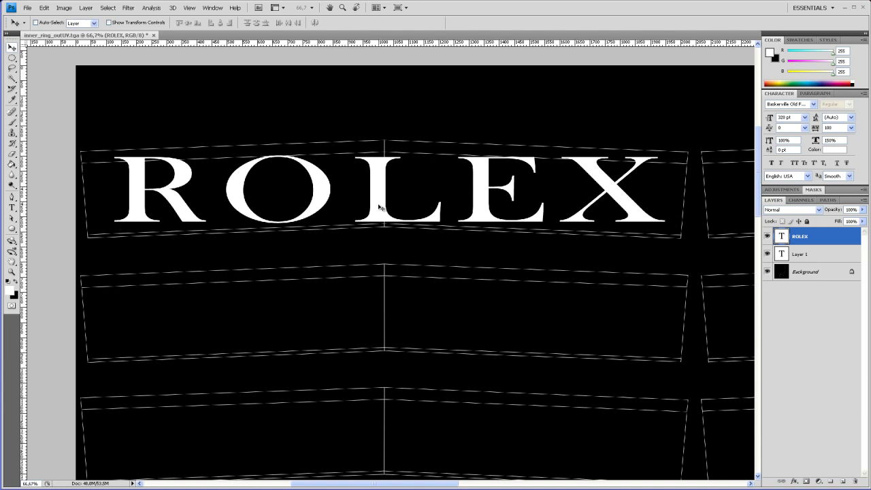
key(Left)
key(Left)
key(Left)
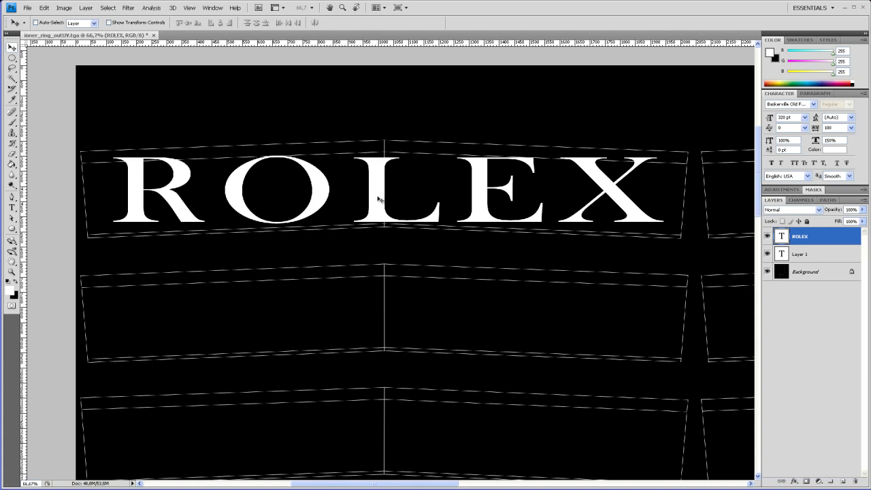
drag(388, 215, 384, 217)
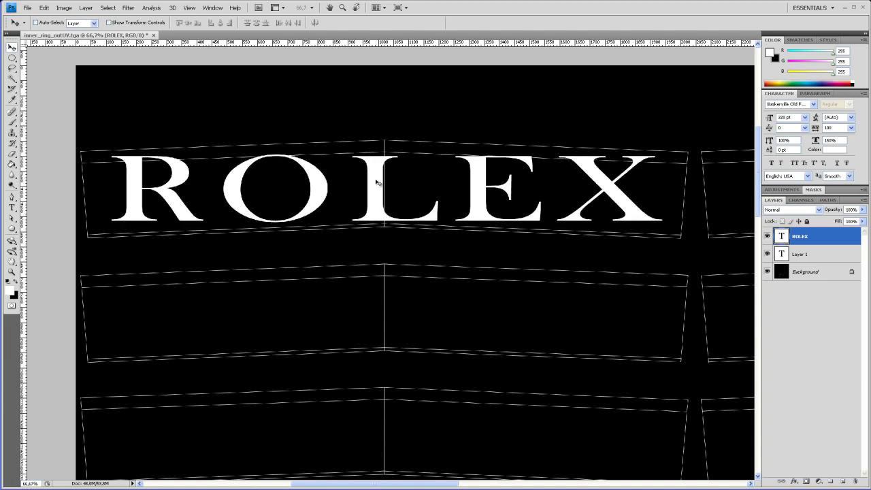
Step: Warp the ROLEX text with a horizontal Arc style at +5% bend
click(11, 207)
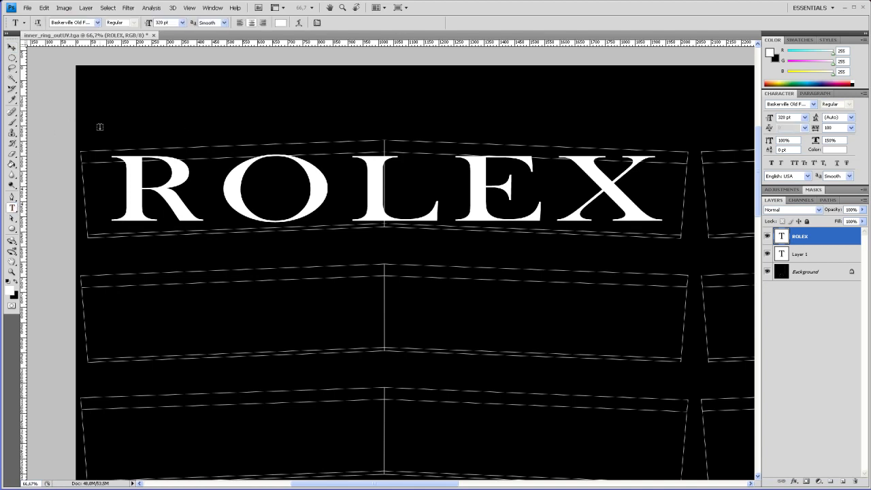
click(300, 24)
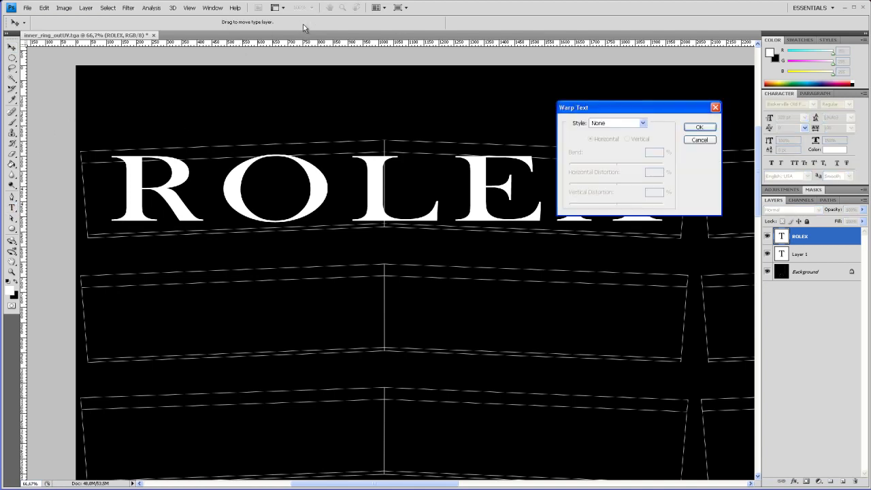
click(643, 123)
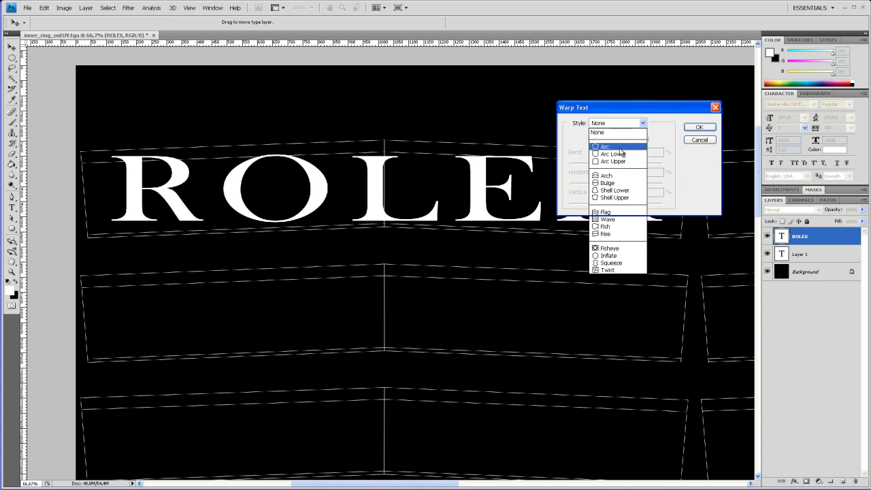
click(623, 149)
drag(640, 164, 620, 165)
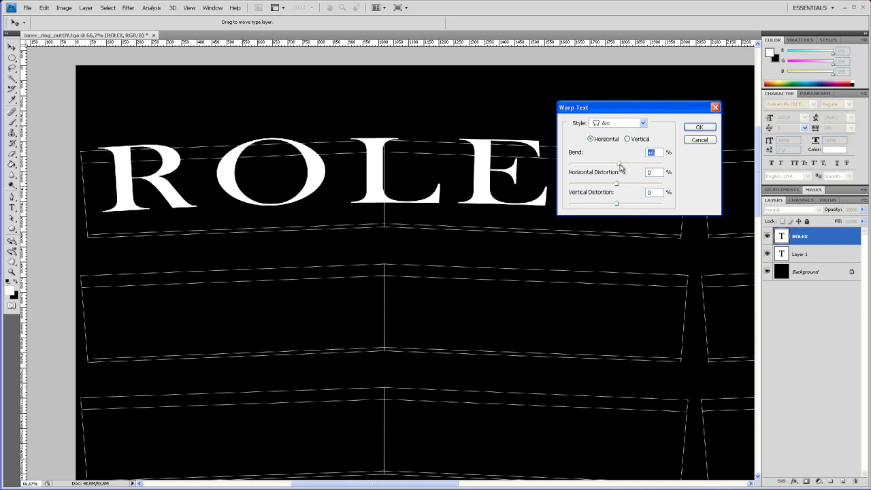
drag(621, 107, 393, 298)
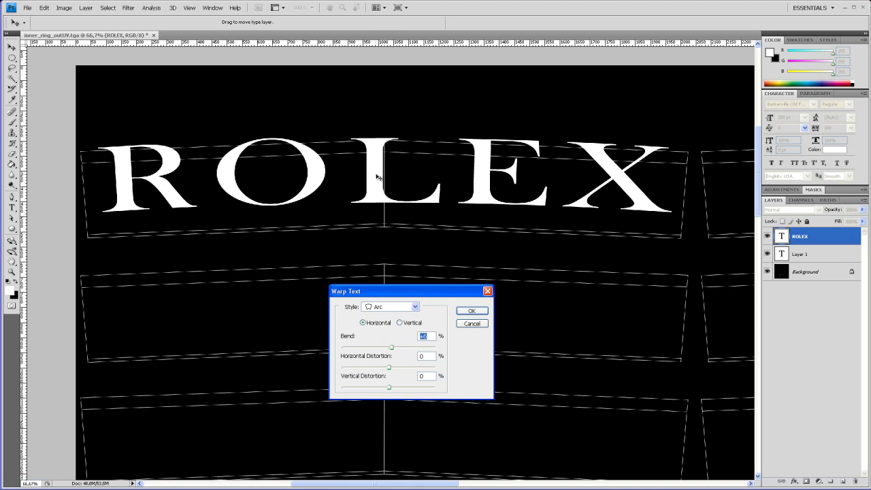
key(Down)
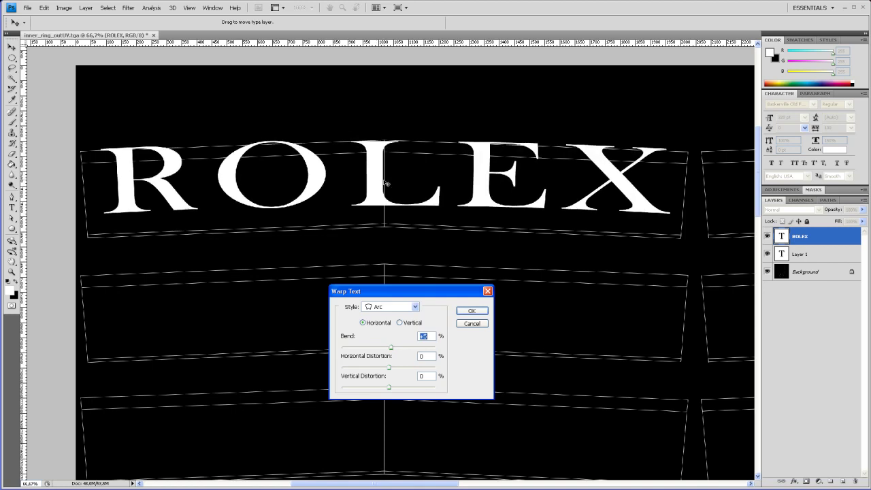
click(472, 311)
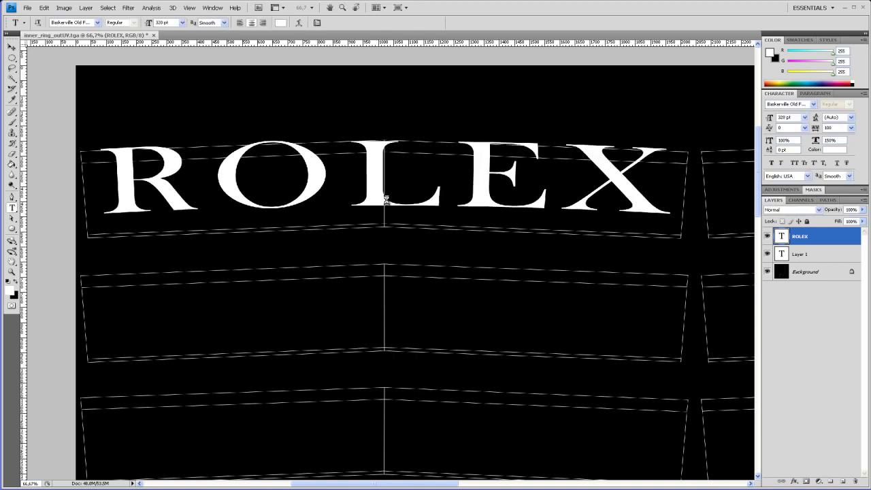
Step: Lower the warped ROLEX text to fit its UV shell and duplicate it into the other eleven shells
key(v)
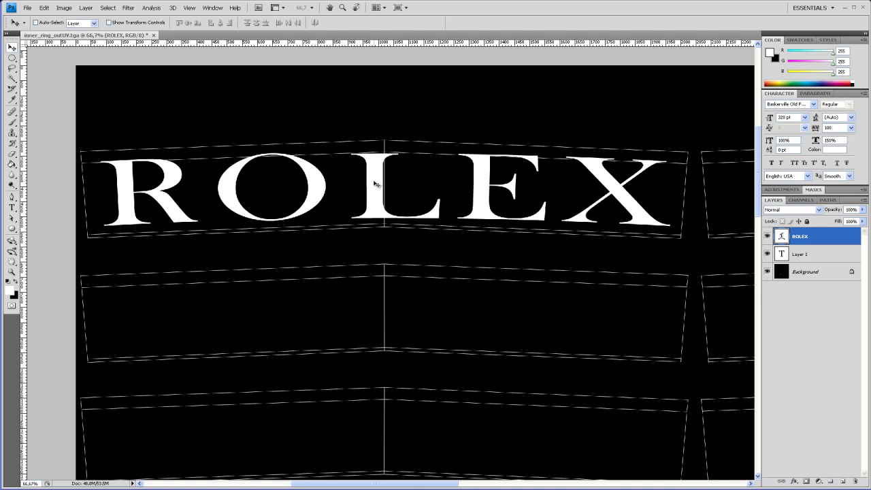
key(ctrl+minus)
key(ctrl+minus)
key(ctrl+minus)
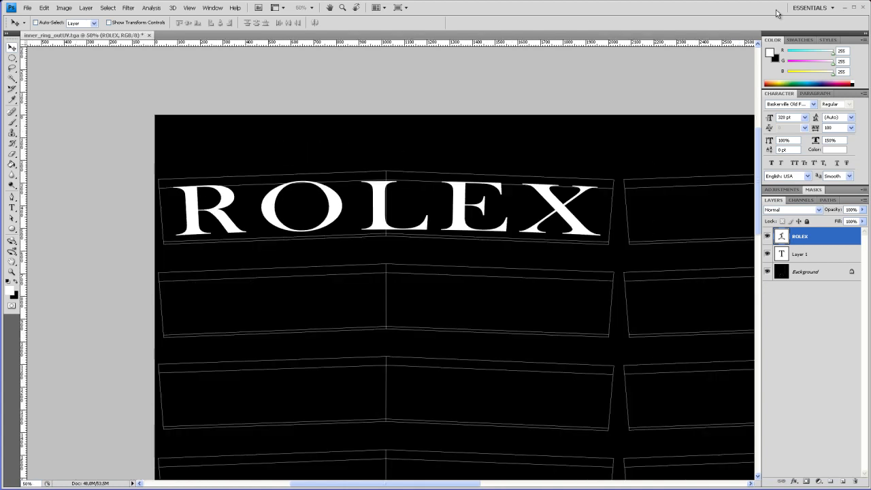
key(ctrl+plus)
key(ctrl+plus)
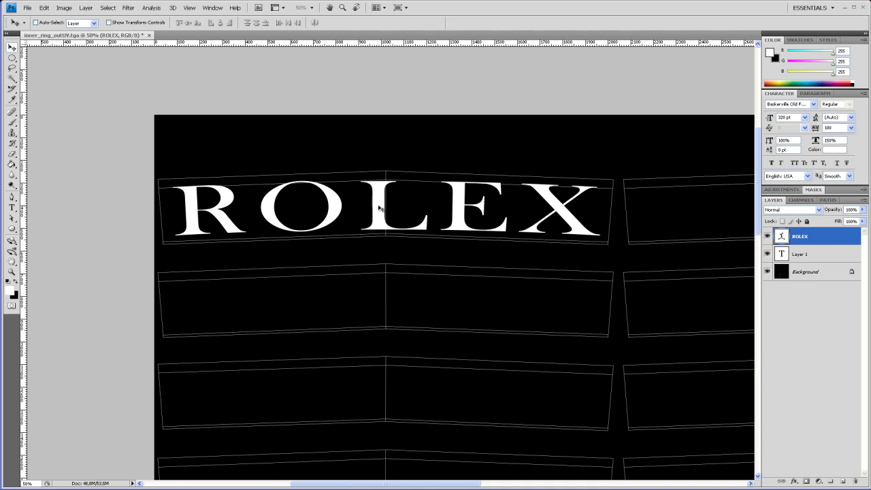
alt+drag(379, 207, 383, 297)
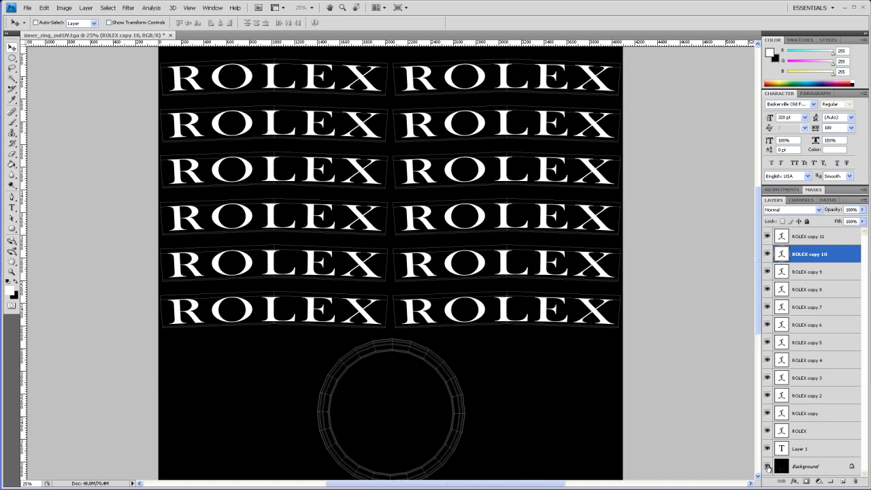
Step: Hide the UV snapshot background, add a new layer and fill it with black
click(768, 466)
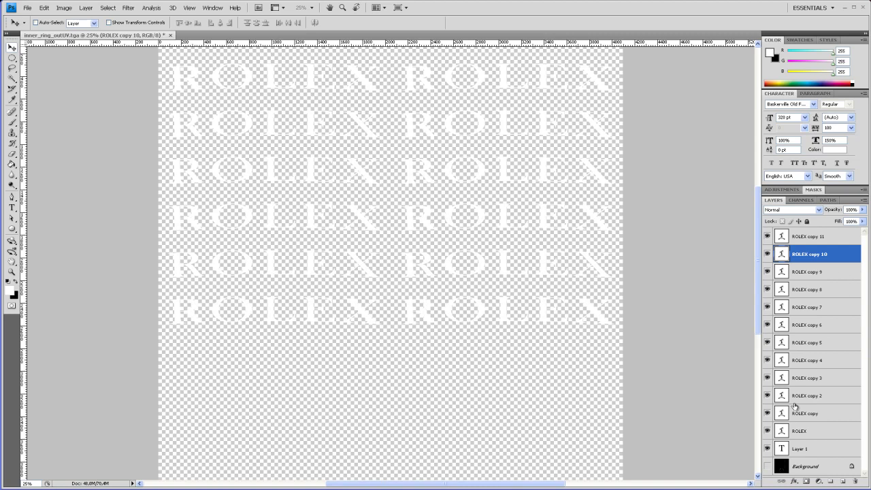
click(843, 481)
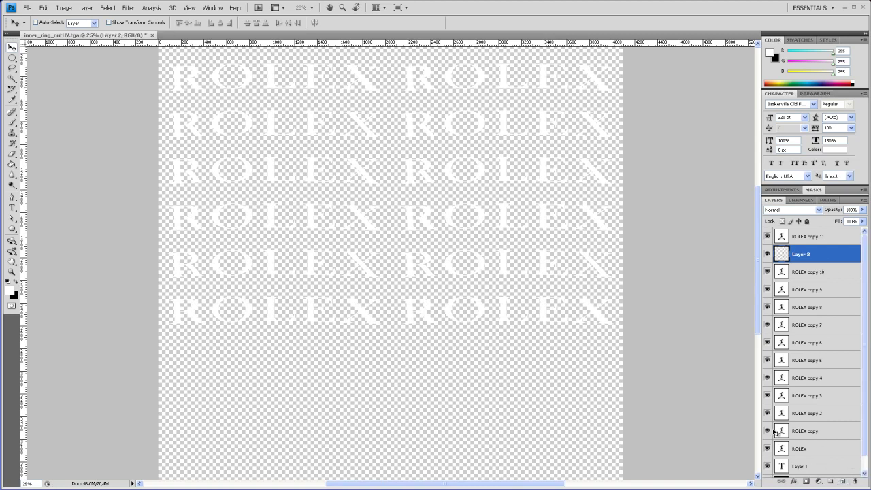
click(16, 281)
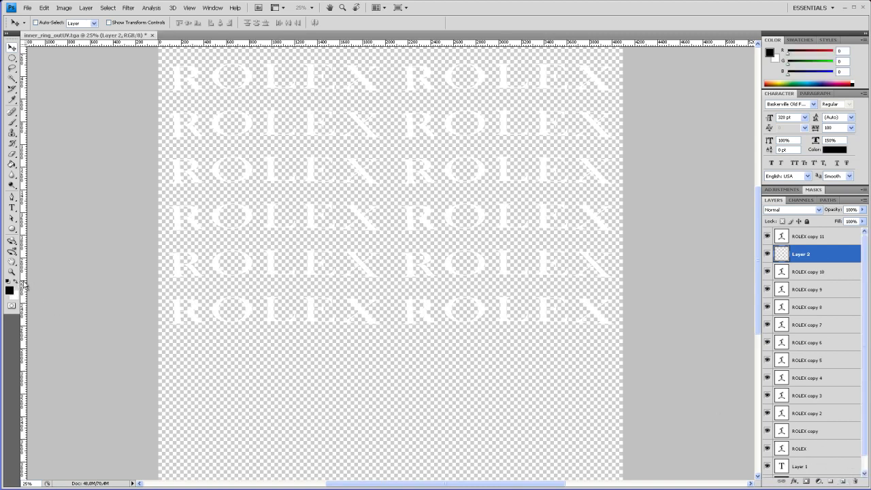
click(12, 166)
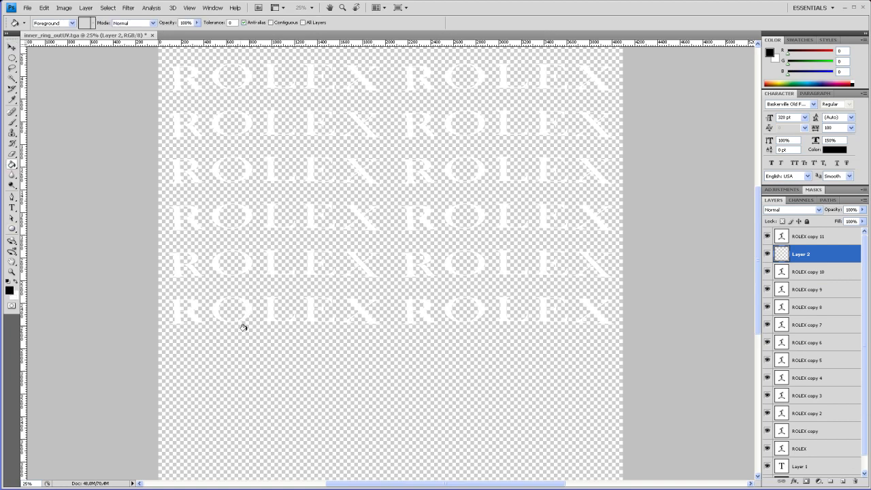
click(453, 391)
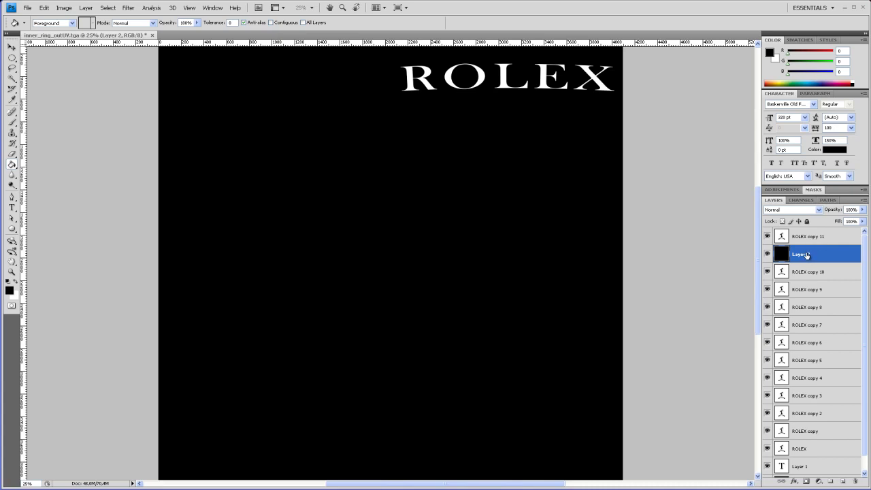
Step: Place the black layer beneath all the ROLEX text layers and delete the unused Layer 1 text layer
drag(807, 253, 795, 460)
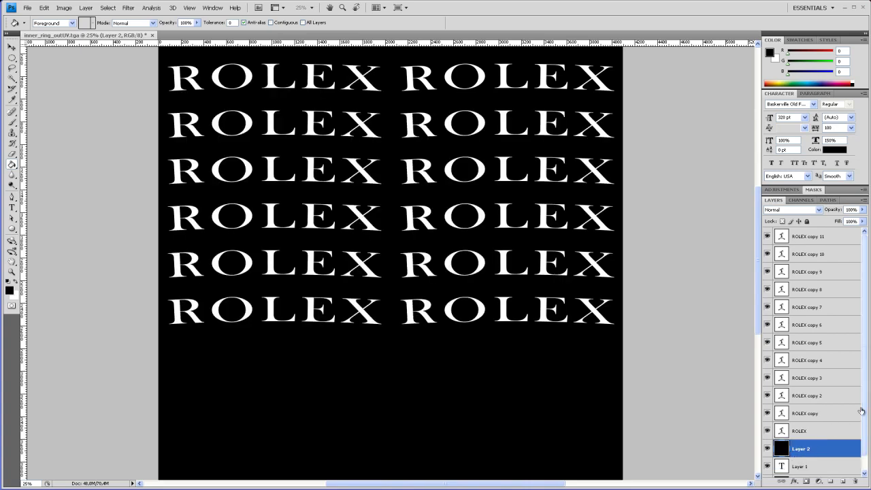
scroll(865, 432, down, 1)
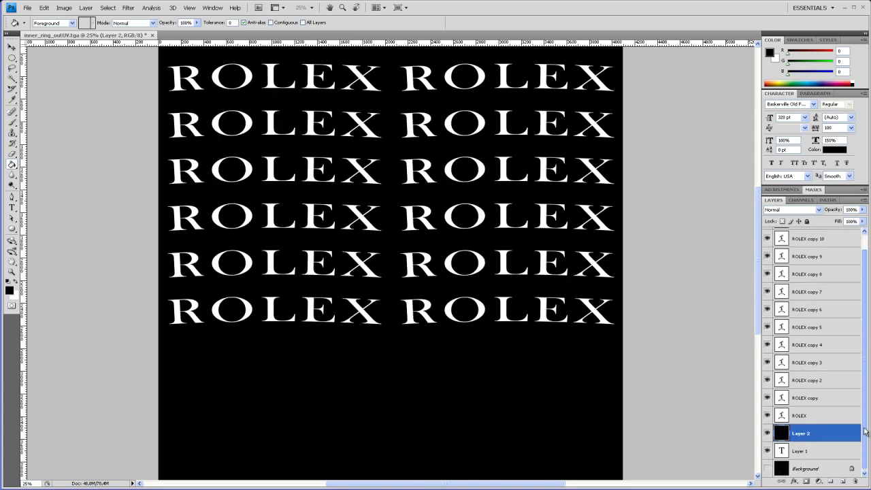
click(768, 452)
drag(800, 455, 856, 482)
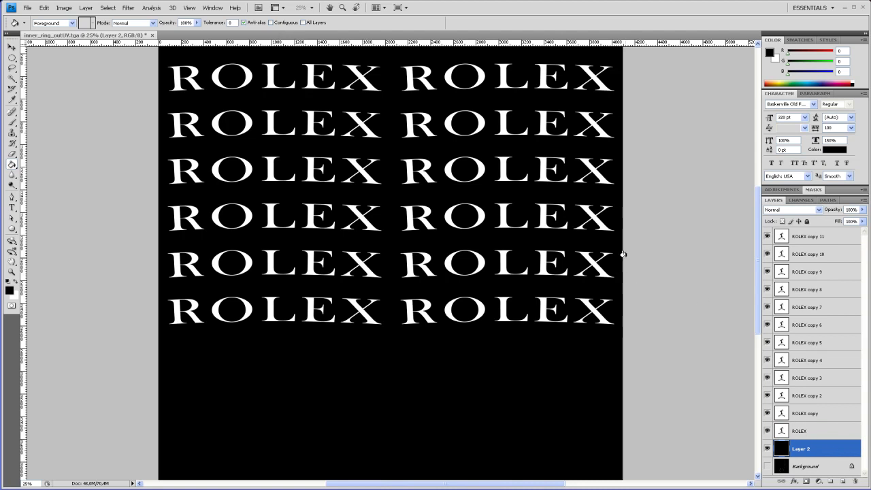
Step: Save a copy of the texture in Targa format as inner_ring_bumpmap.tga in the images folder
click(27, 7)
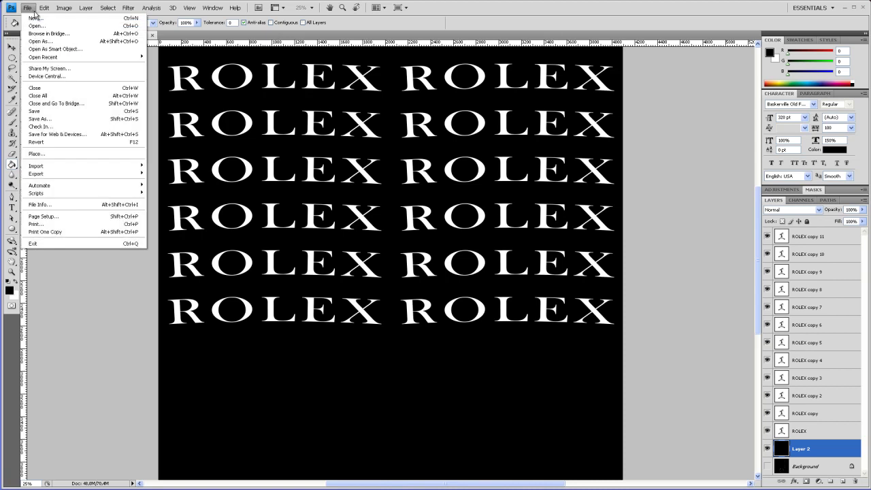
click(64, 119)
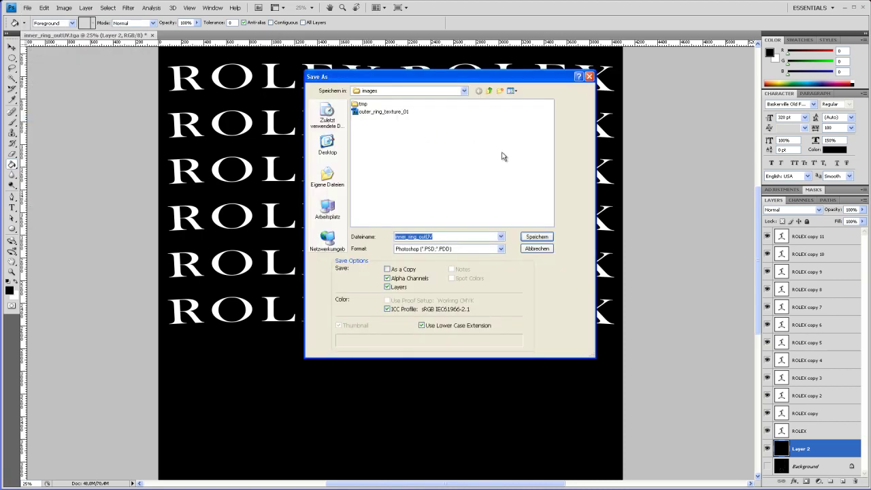
click(501, 249)
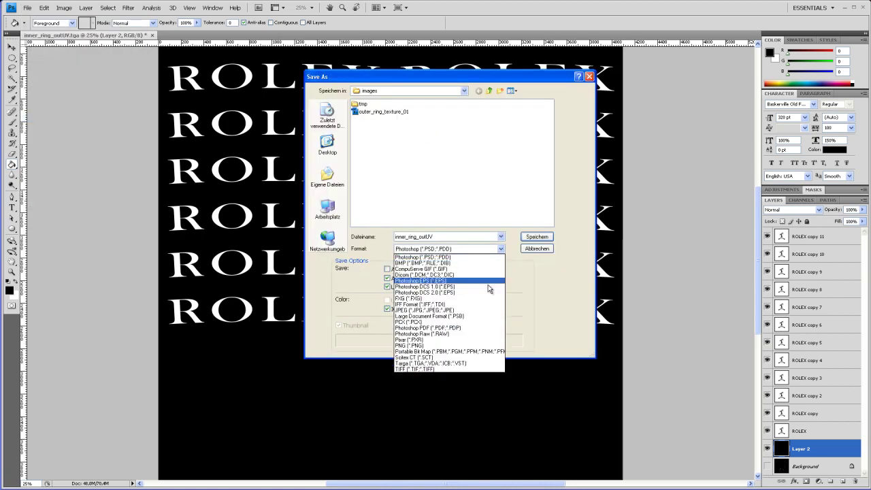
click(467, 364)
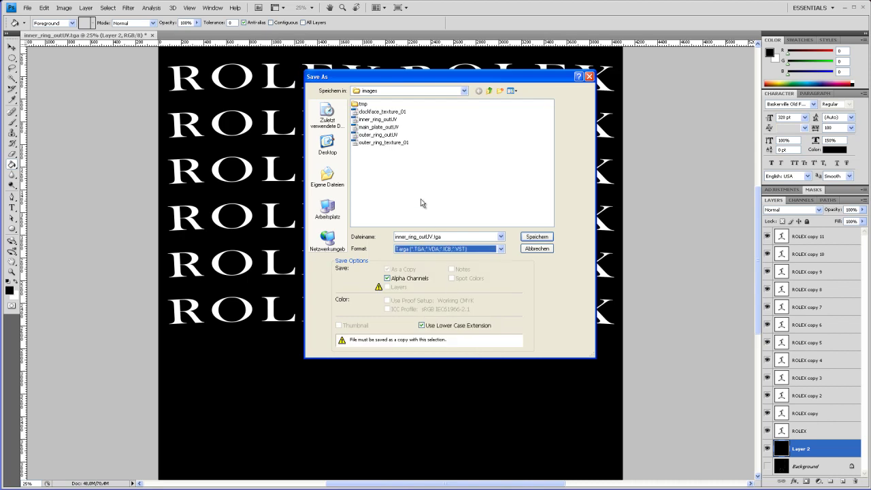
double_click(436, 237)
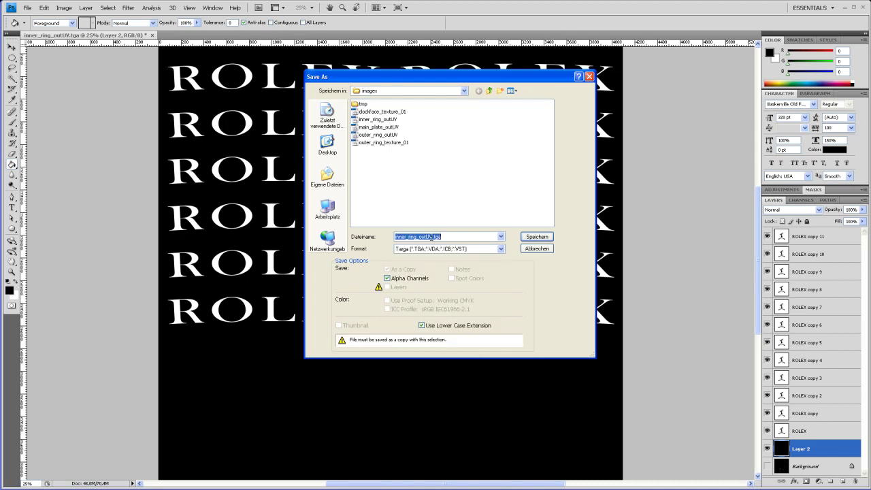
click(439, 236)
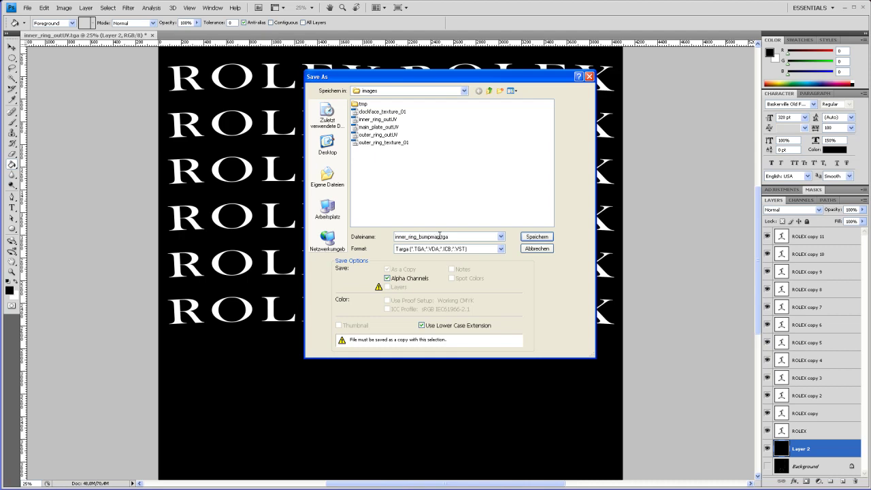
click(538, 236)
click(464, 247)
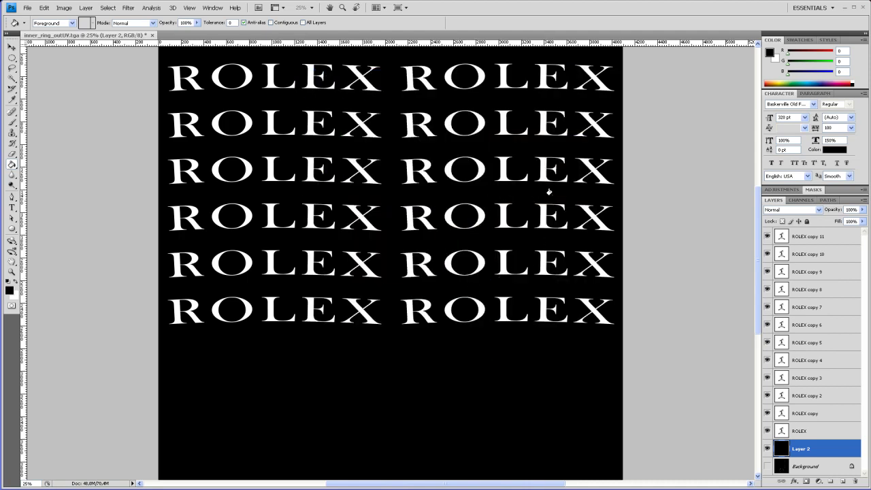